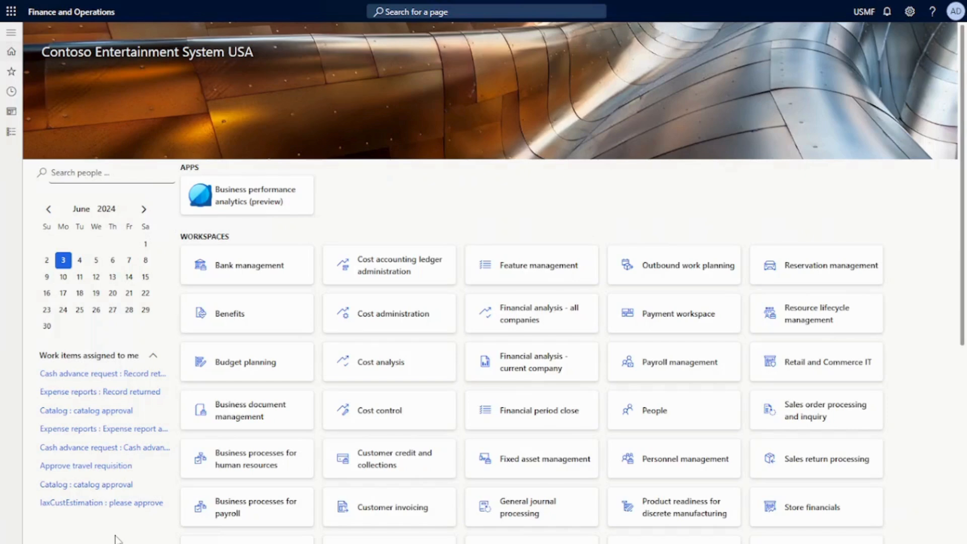
Open the Customer Estimation list in the Project management and accounting module
click(11, 132)
scroll(91, 473, down, 3)
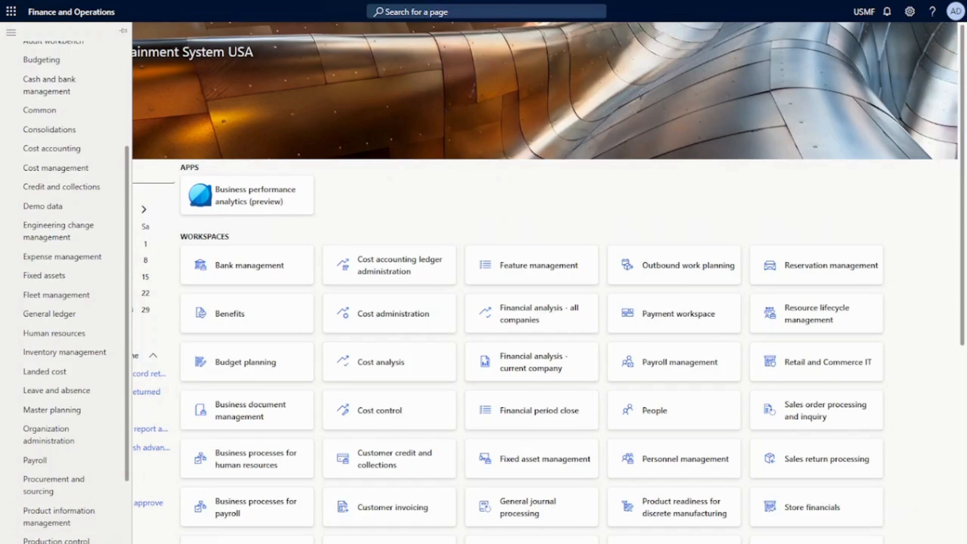
scroll(91, 368, down, 3)
click(92, 371)
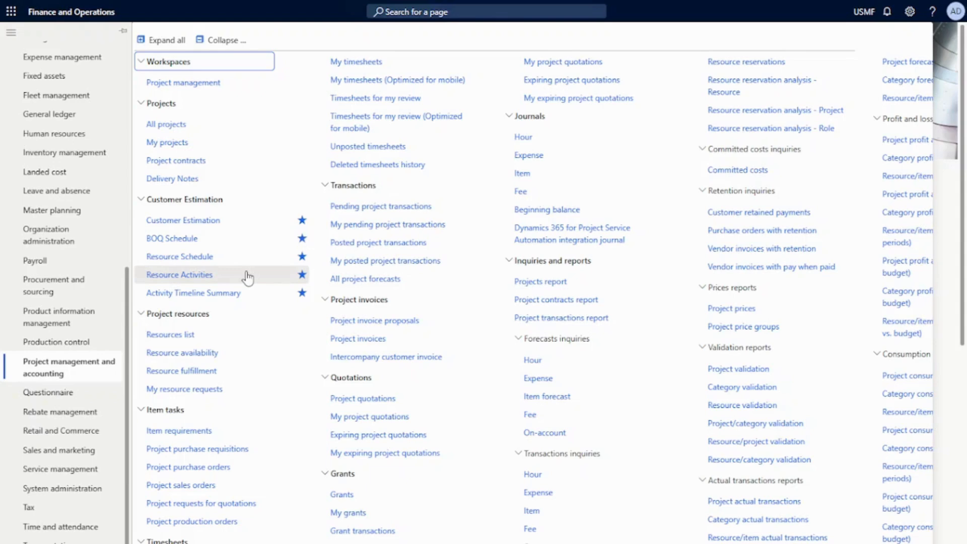
scroll(532, 301, right, 10)
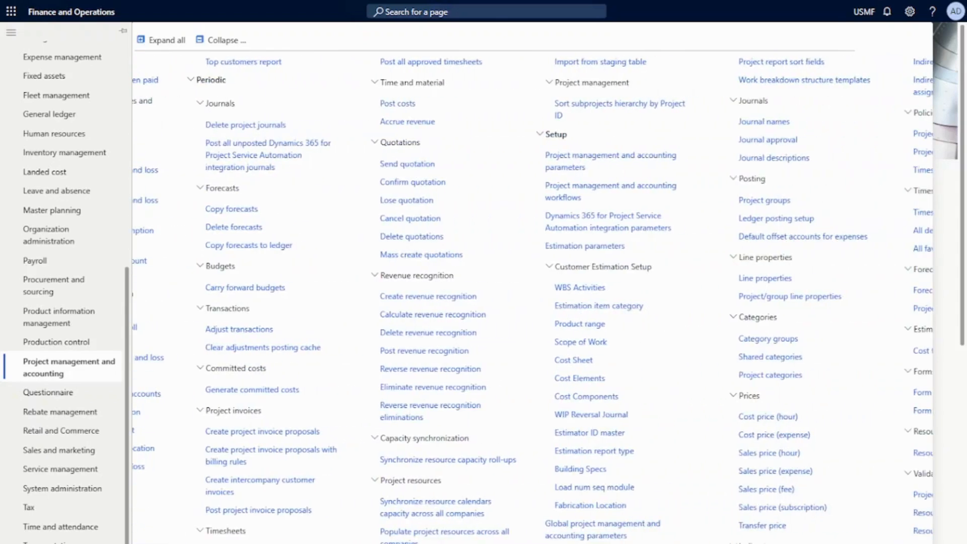
scroll(554, 352, right, 3)
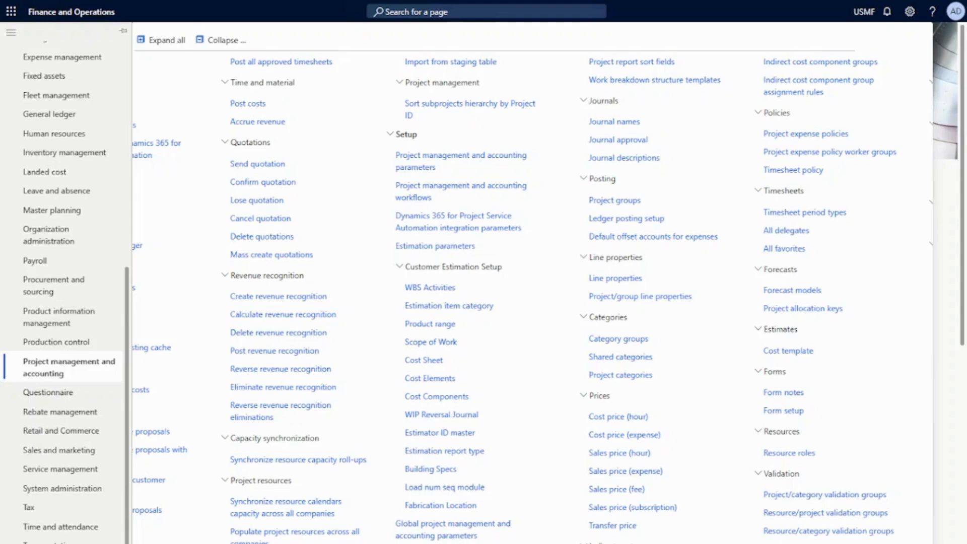
scroll(528, 301, left, 10)
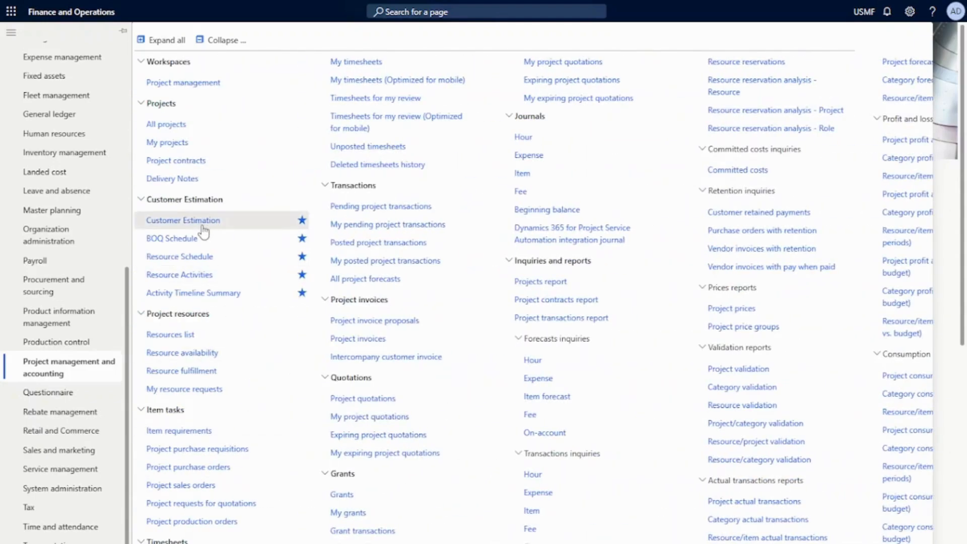
click(201, 225)
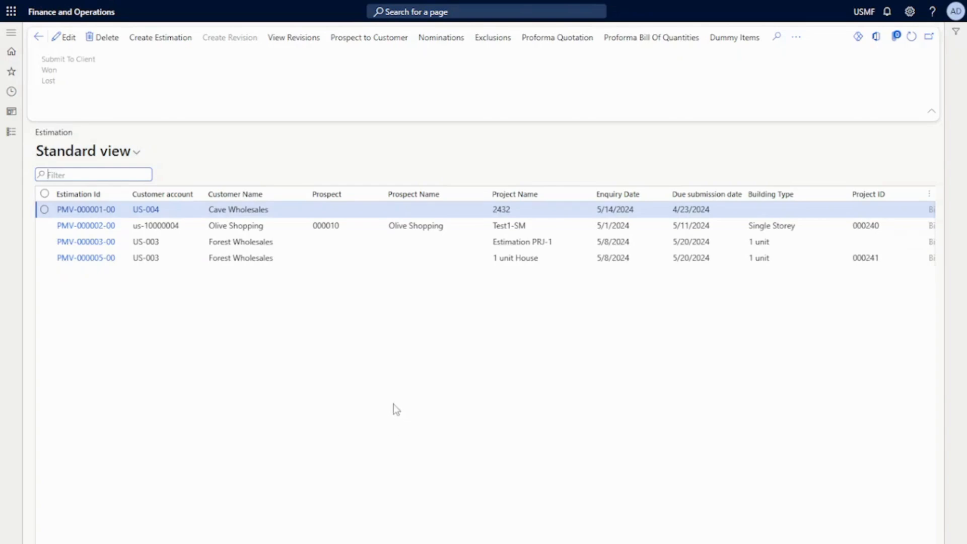
Start a new estimation with the first listed estimator, building type House and today's date, 6/3/2024, as the enquiry date
click(177, 51)
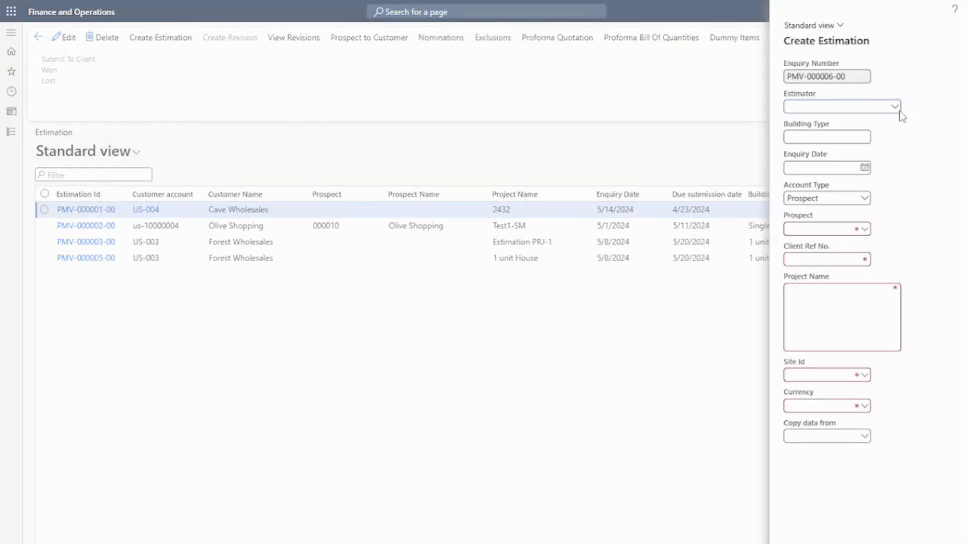
click(899, 112)
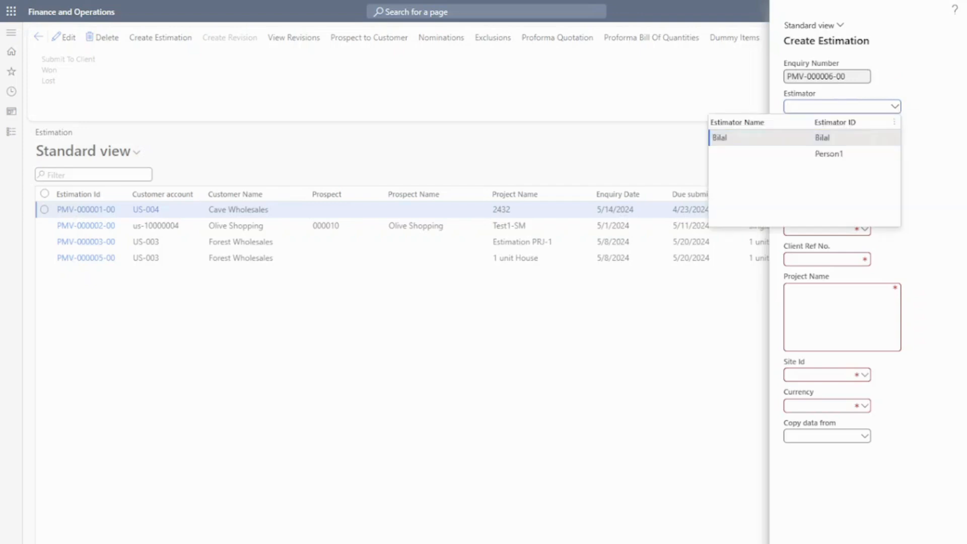
click(859, 136)
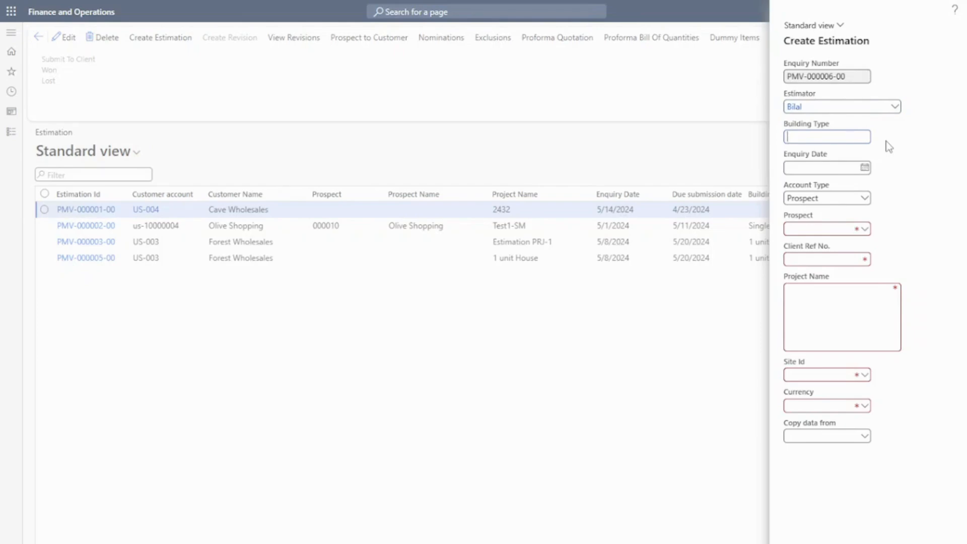
text(House)
click(864, 167)
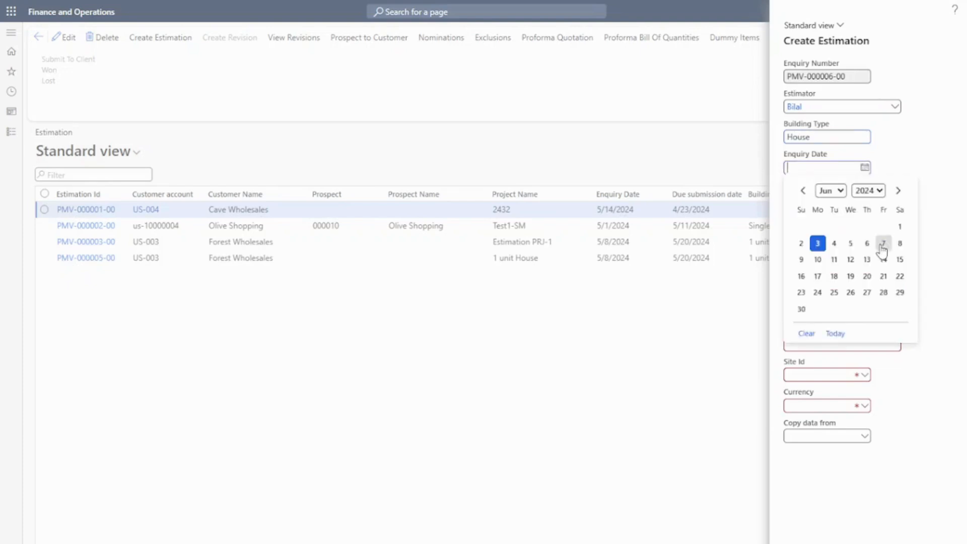
click(844, 335)
Set the estimation's account type to Customer and choose Contoso Retail San Diego as the customer
click(864, 197)
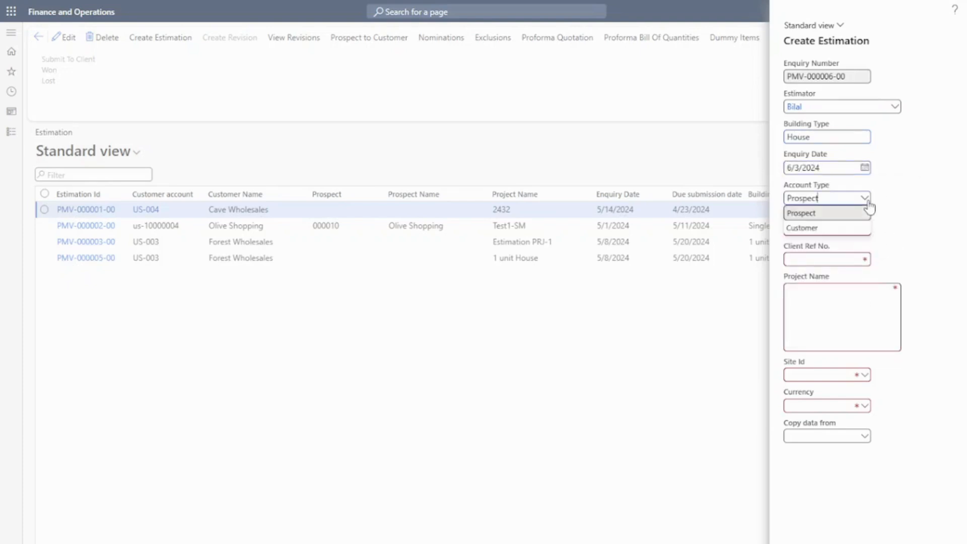
click(845, 227)
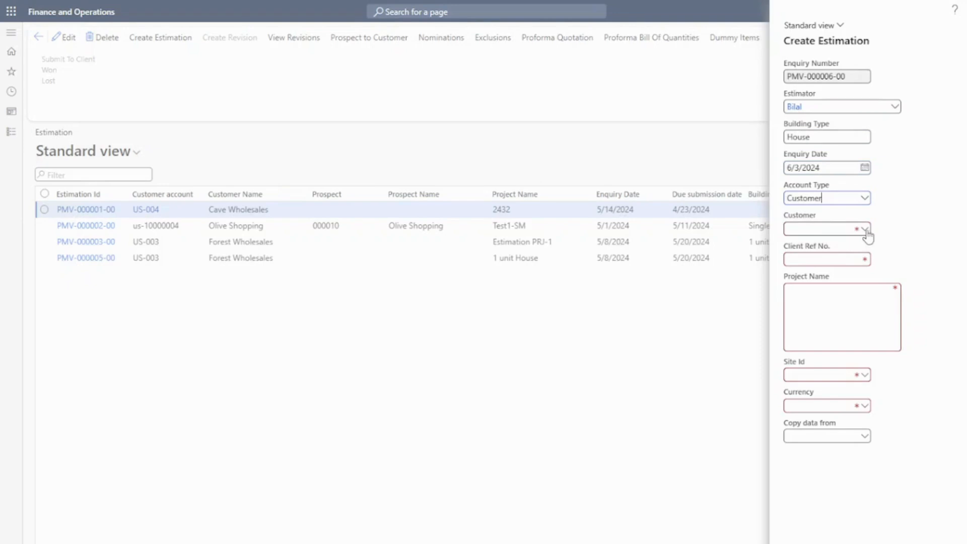
click(862, 231)
click(864, 228)
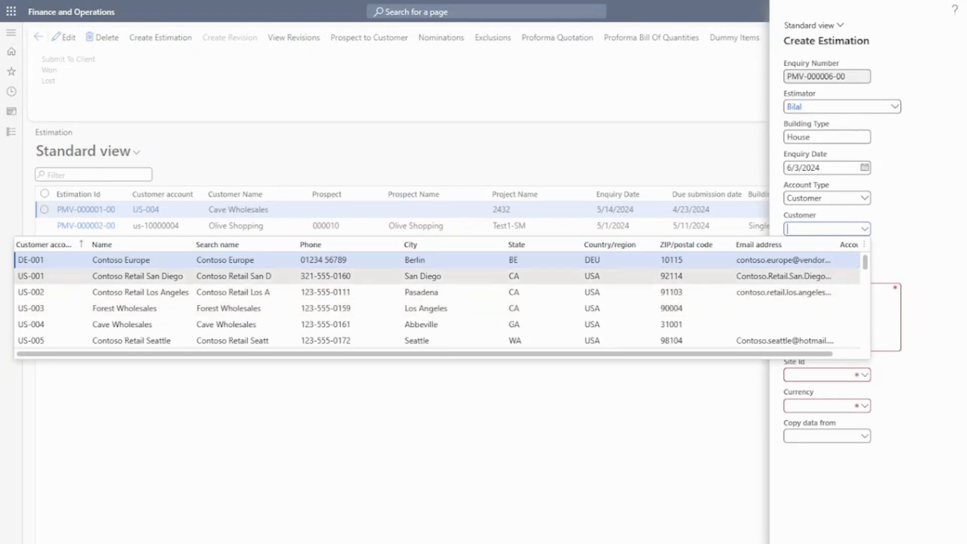
key(Down)
key(Return)
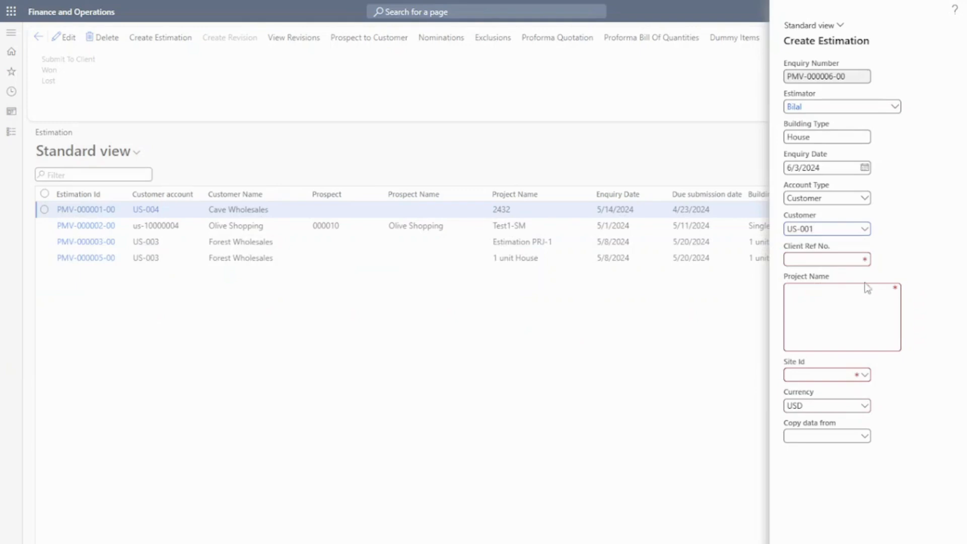
Fill in client reference JD-10, project name "House Prefab and glazing" and site 1 (Home speakers production) for the new estimation
key(Tab)
text(JD-10)
key(Tab)
text(House Prefab and )
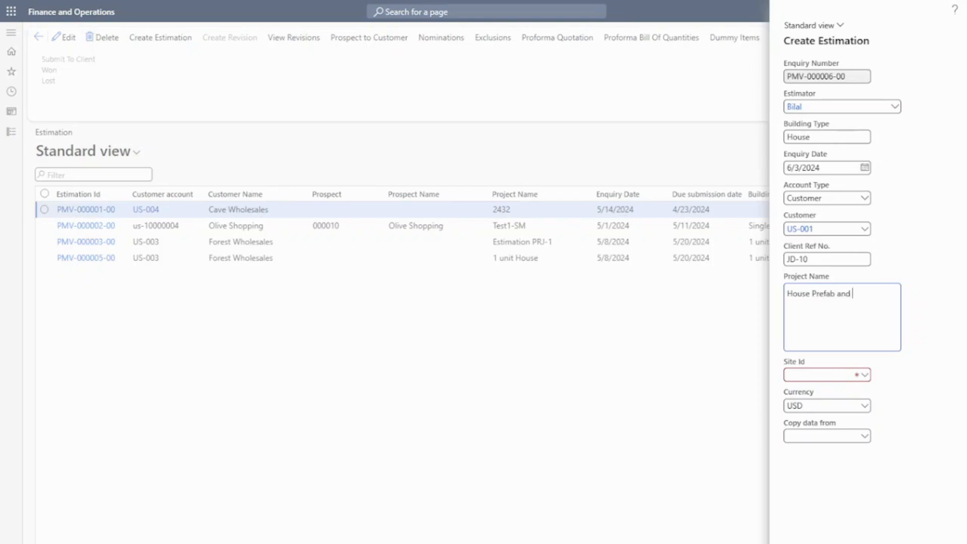
text(glazing)
click(864, 374)
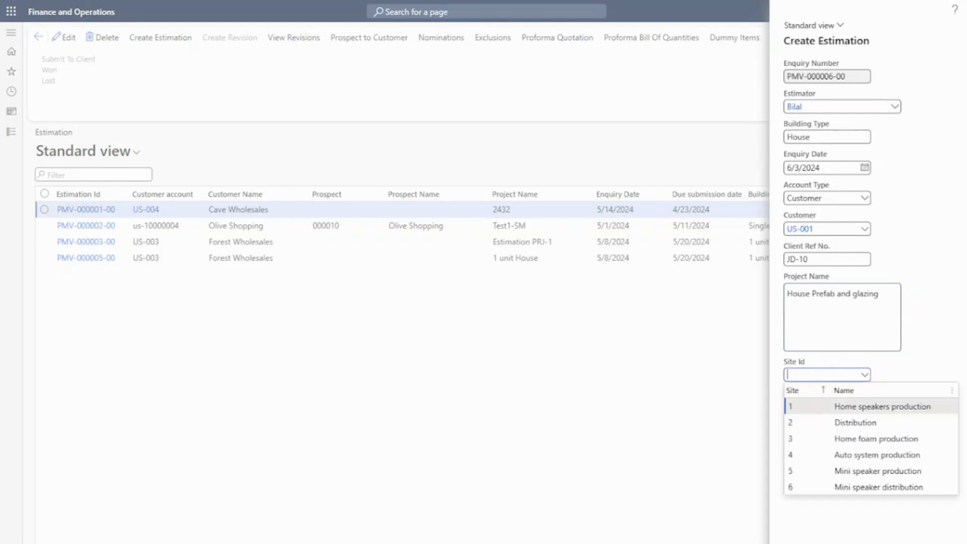
click(859, 411)
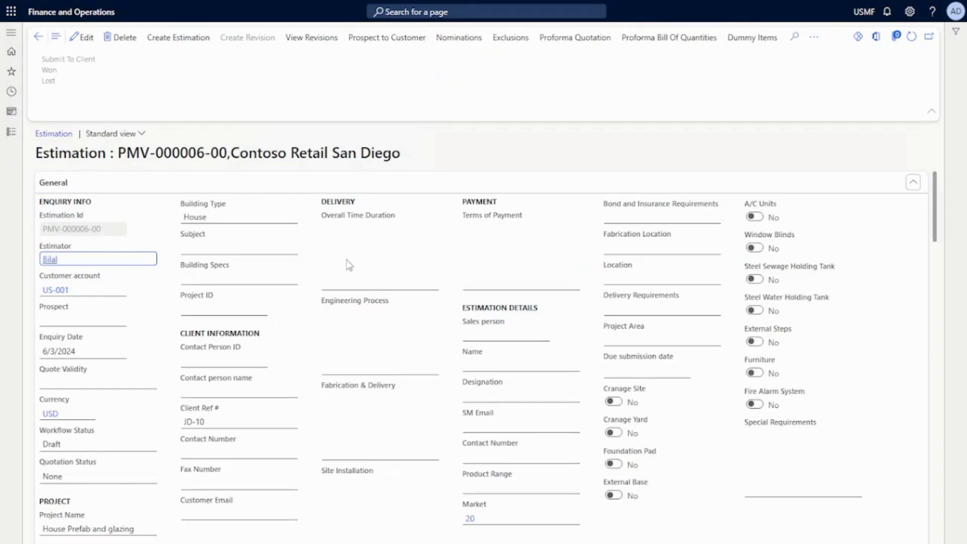
Put the estimation record into edit mode and enter quote validity "10 days" and subject "House Prefab"
click(82, 44)
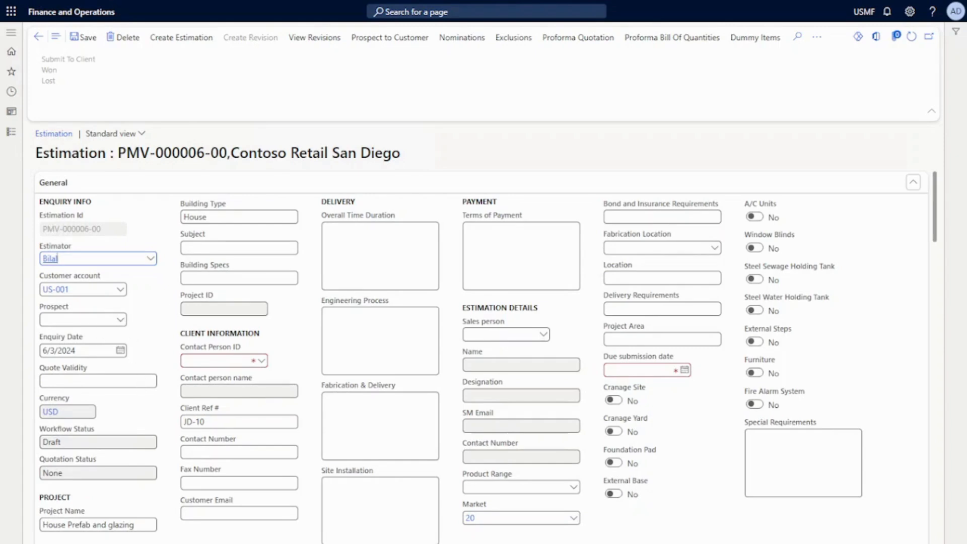
click(98, 381)
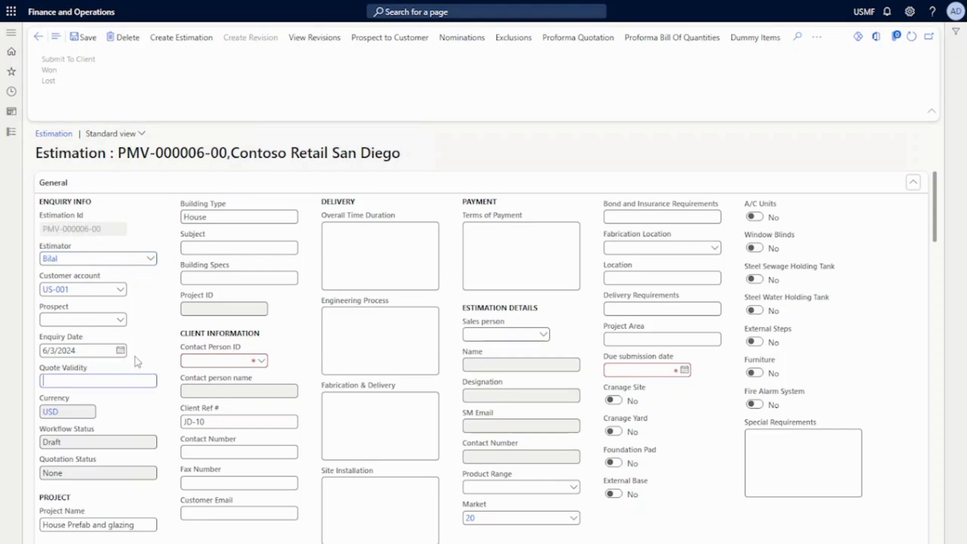
text(10 days)
click(281, 247)
text(House Prefab)
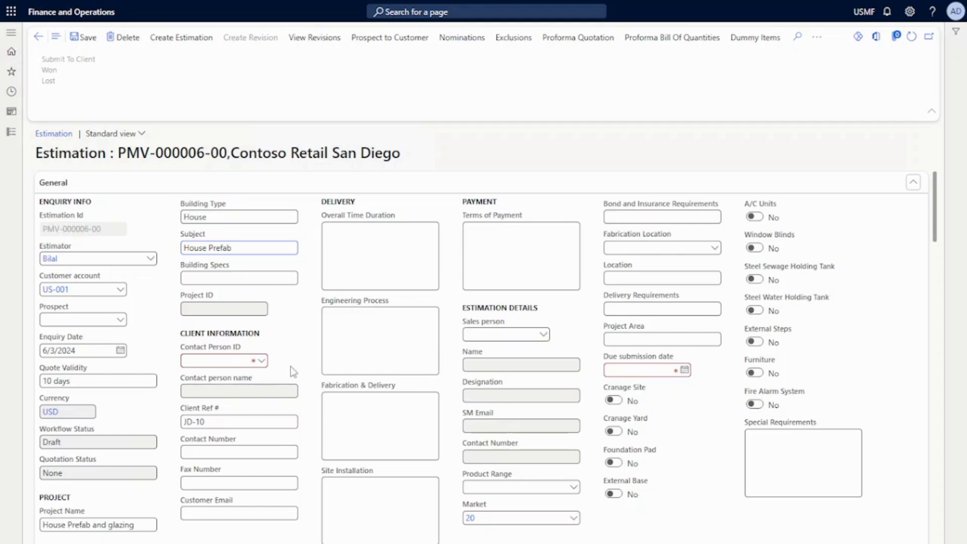
Choose the second listed contact as the contact person in the client information
click(266, 366)
click(261, 360)
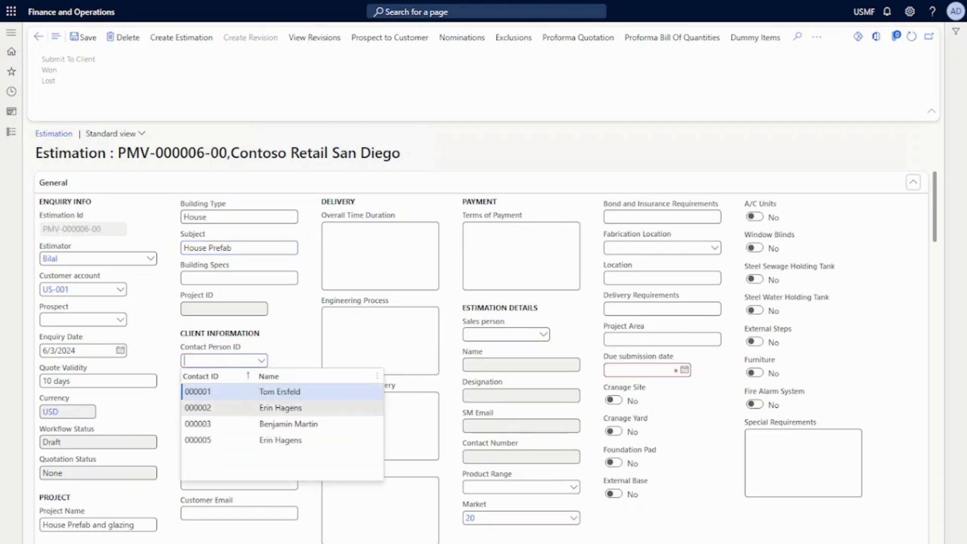
click(312, 407)
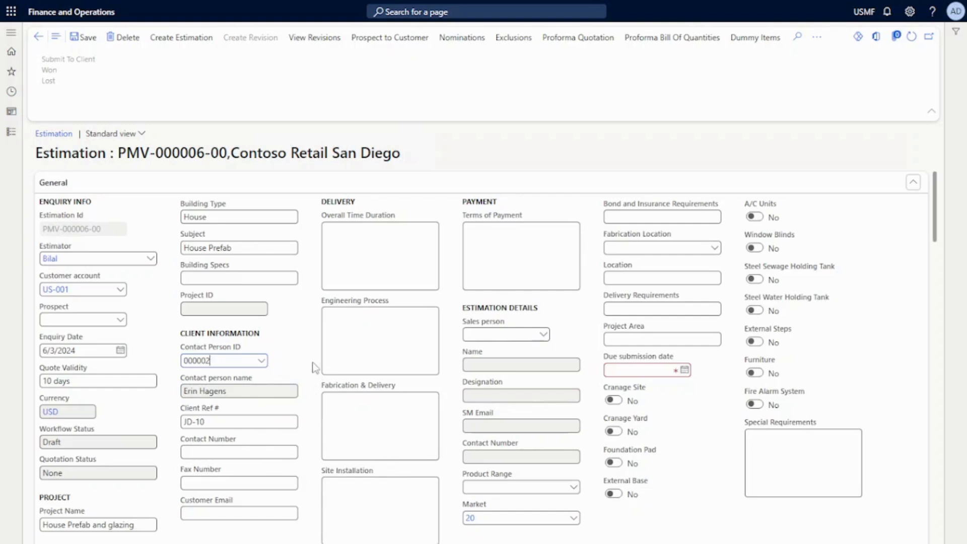
Fill in the delivery durations: overall time 2 months, engineering process 1 month, fabrication and delivery 2 weeks, site installation 1 week
click(373, 251)
text(22)
key(BackSpace)
text(months)
click(326, 317)
text(1 month)
click(326, 401)
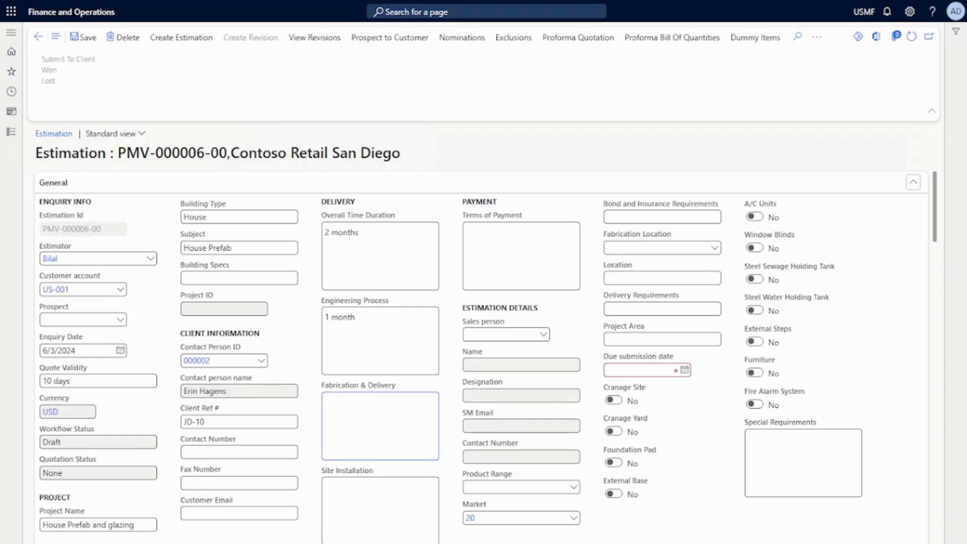
text(2 weeks)
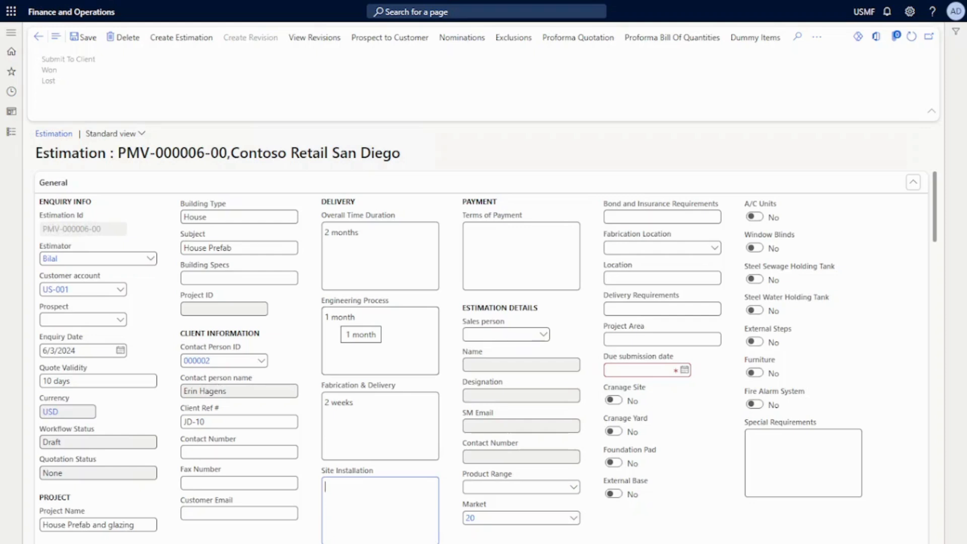
text(1 week)
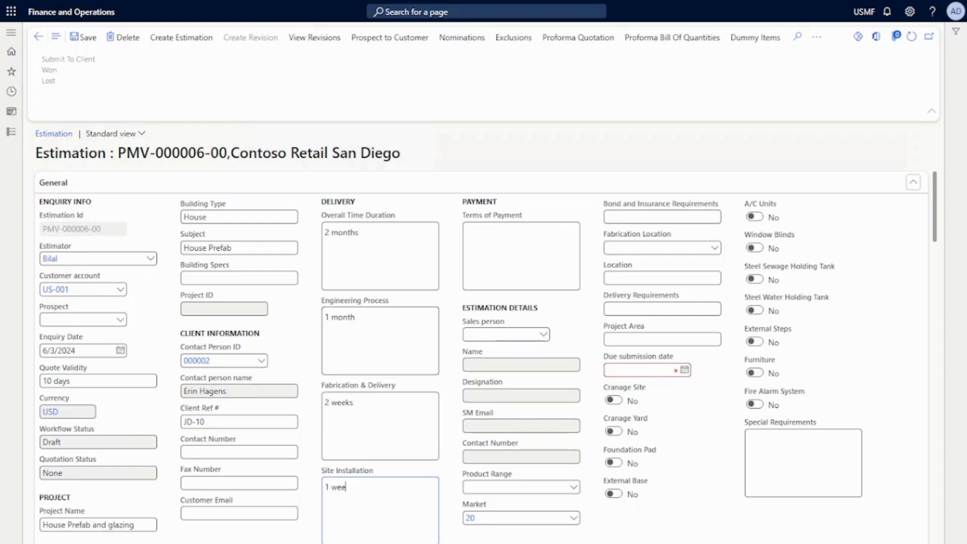
Assign the first listed employee as sales person, with Location1 as fabrication location and 6/12/2024 as the due submission date
click(544, 335)
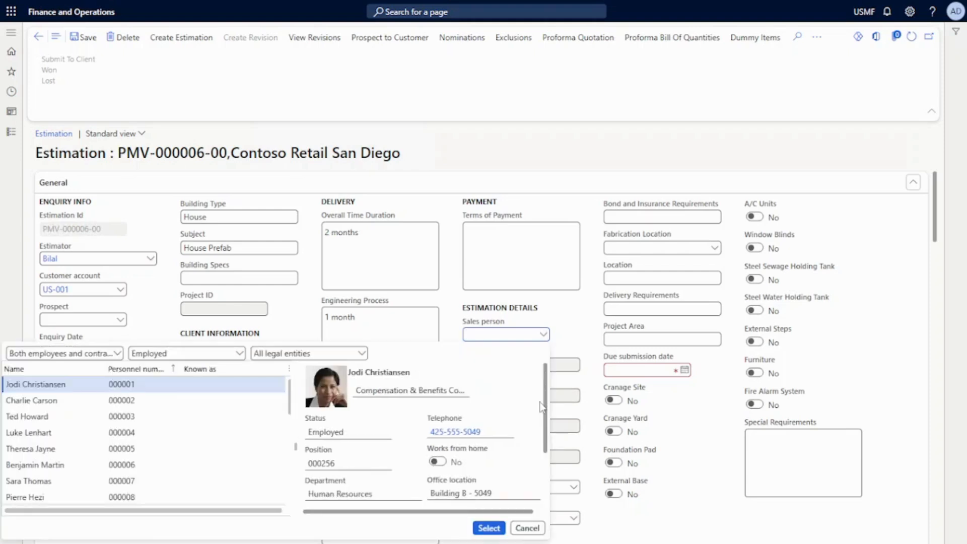
click(488, 527)
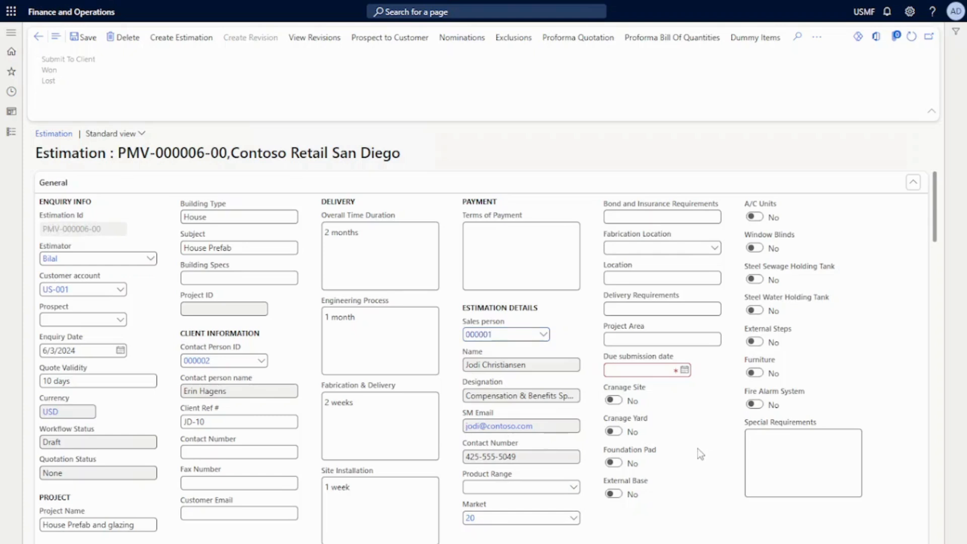
click(715, 248)
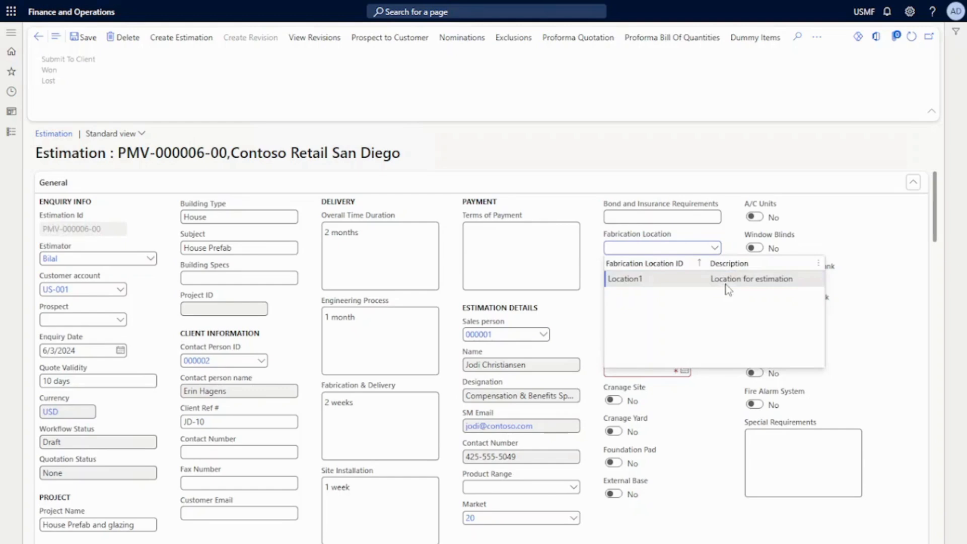
click(728, 290)
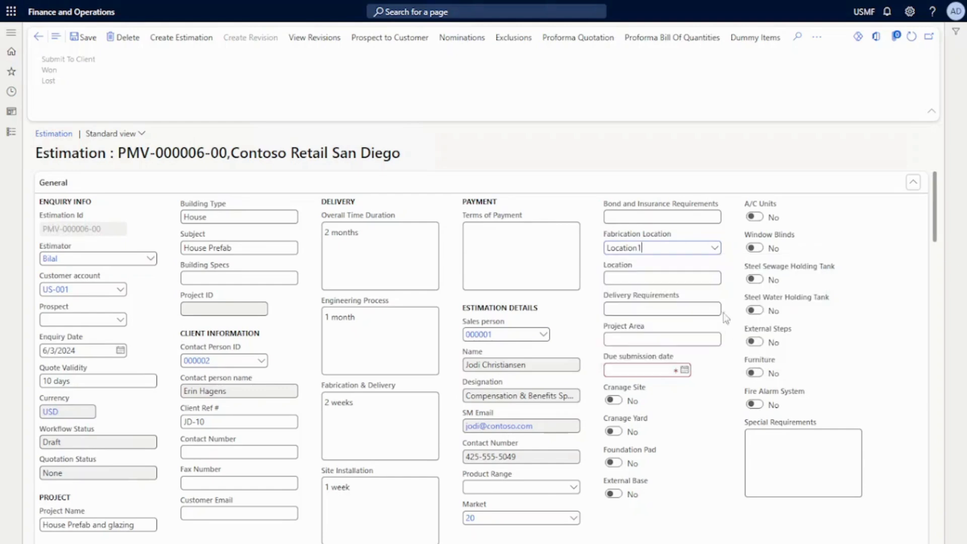
click(683, 370)
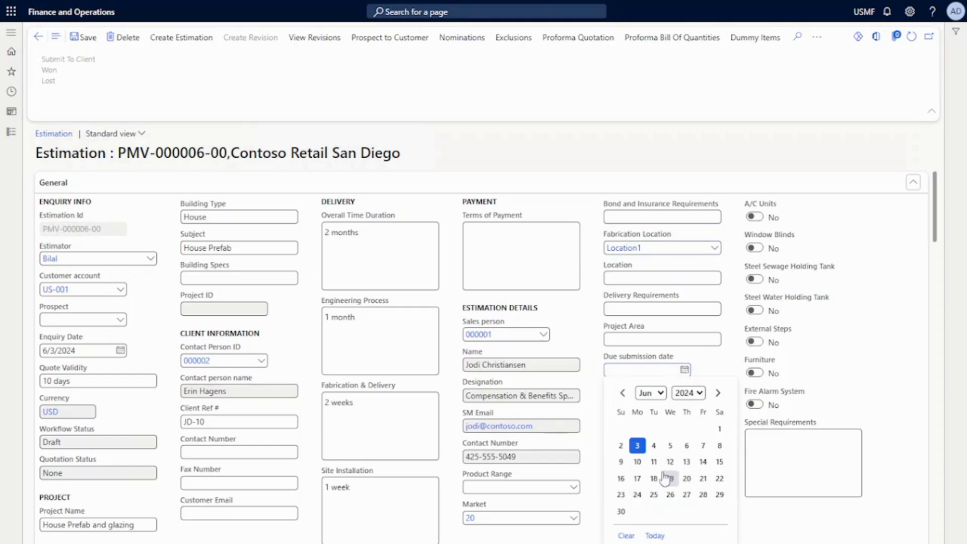
click(669, 461)
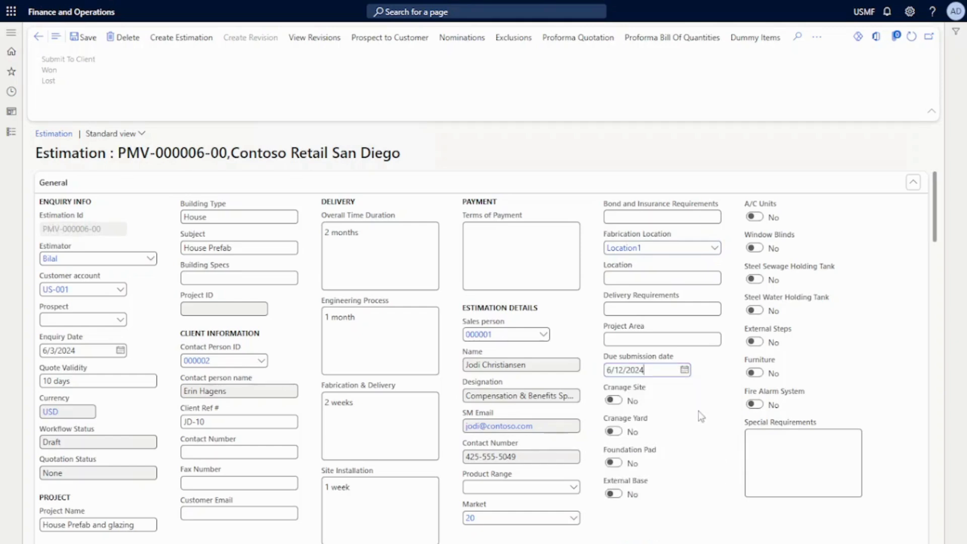
scroll(619, 483, down, 3)
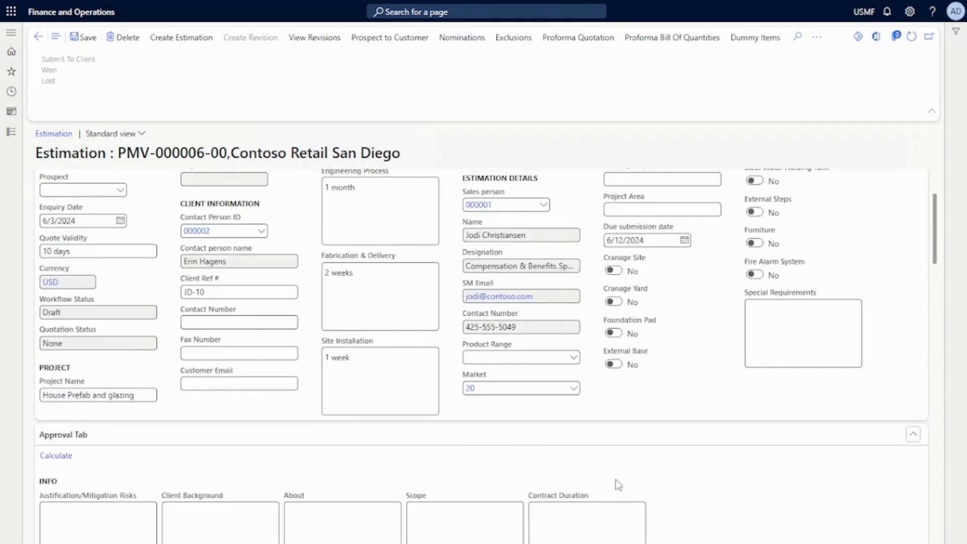
scroll(620, 414, up, 2)
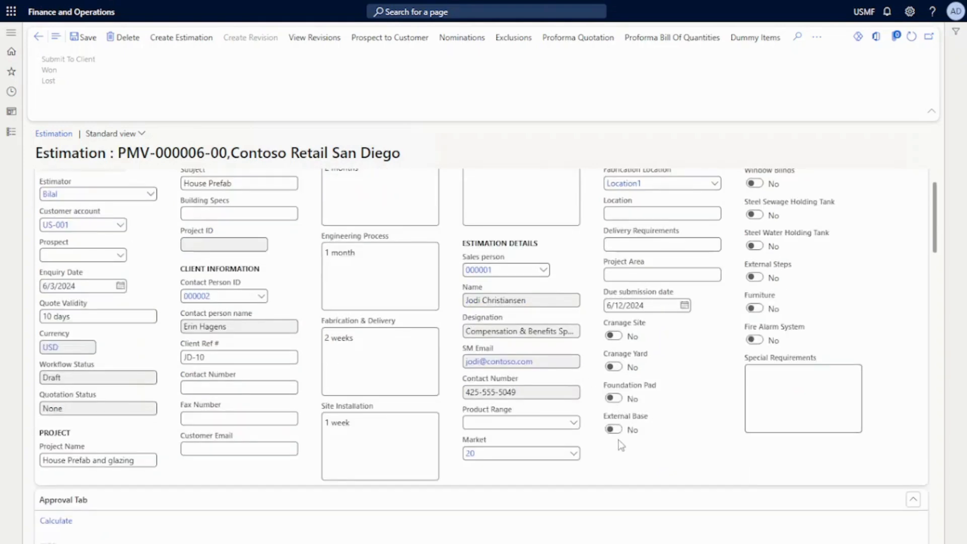
scroll(619, 447, up, 2)
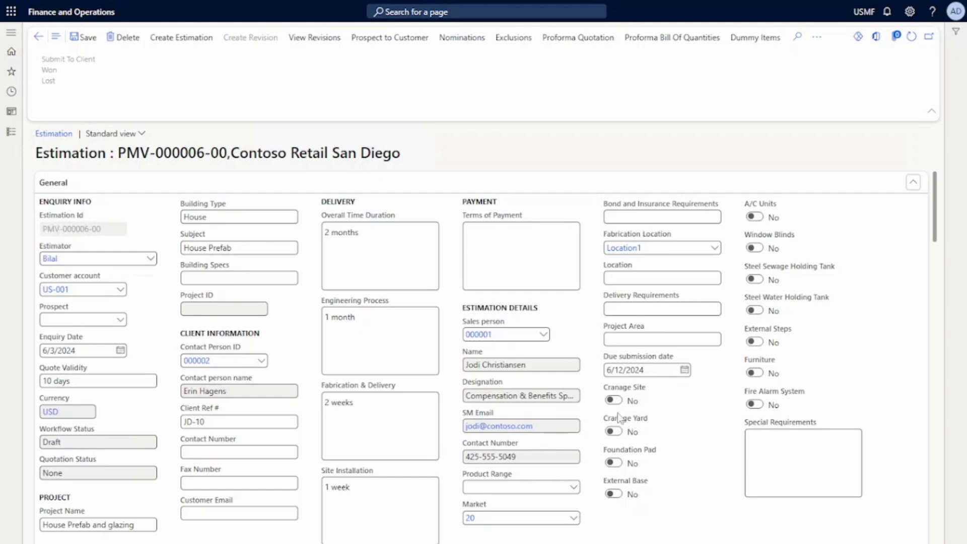
scroll(235, 402, down, 3)
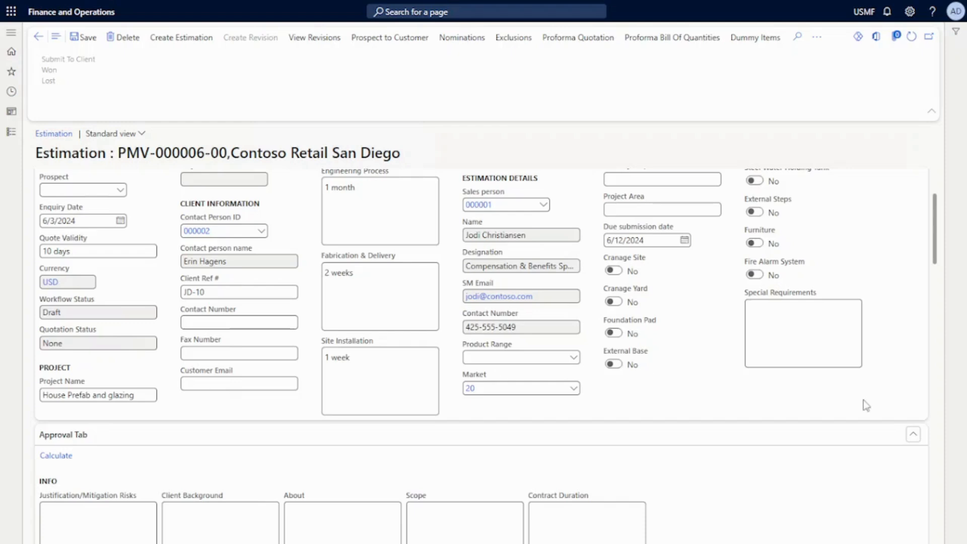
Enter "minimum risk" as justification/mitigation risks and "Real Estate" as client background in the approval information
scroll(755, 473, down, 3)
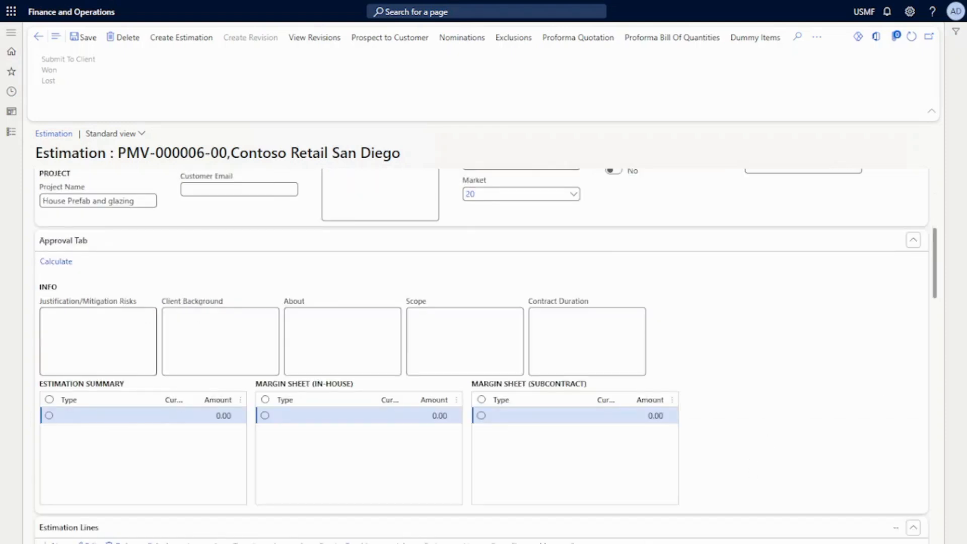
scroll(766, 416, up, 1)
click(98, 406)
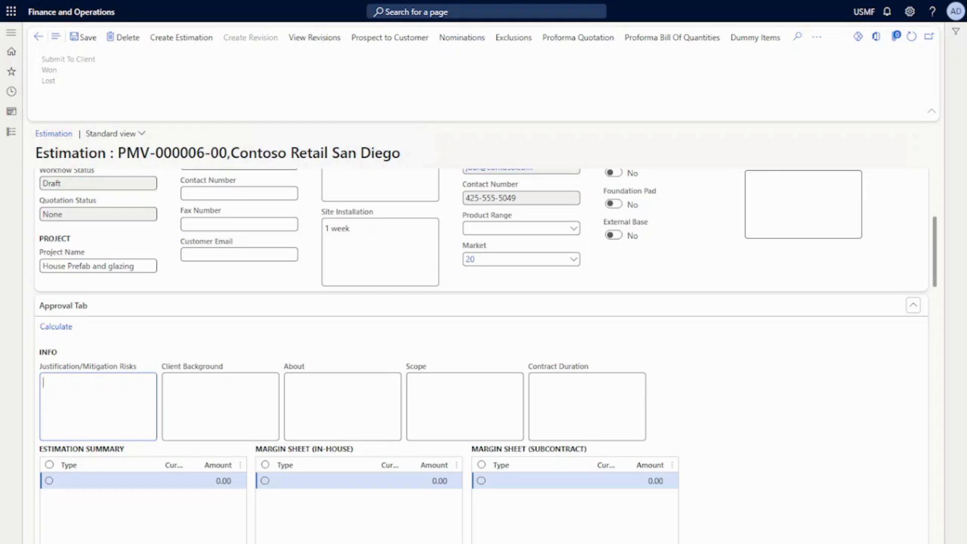
text(minimum risk)
key(Tab)
text(Real Es)
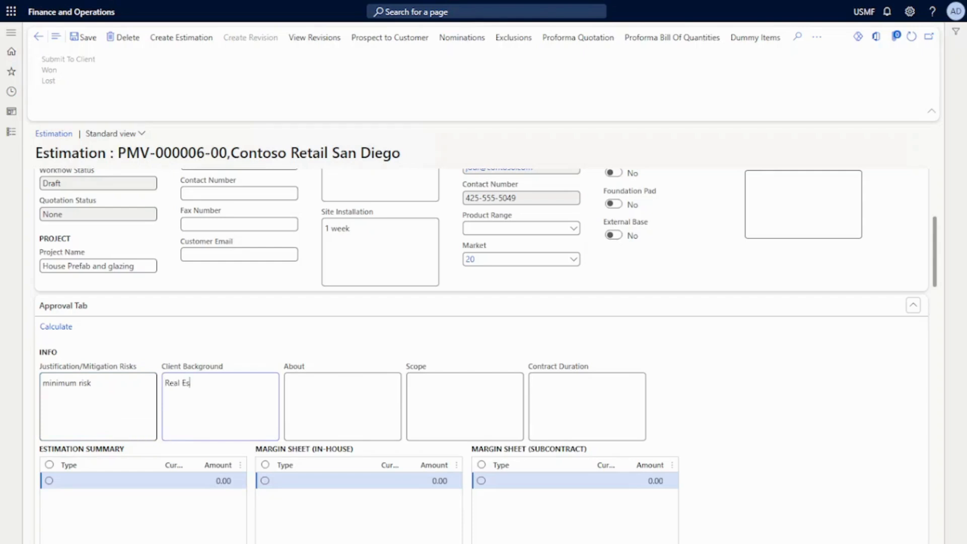
text(tate)
Fill in the approval information's About field with "This house is build for JD Develpers"
key(Tab)
text(this house is build)
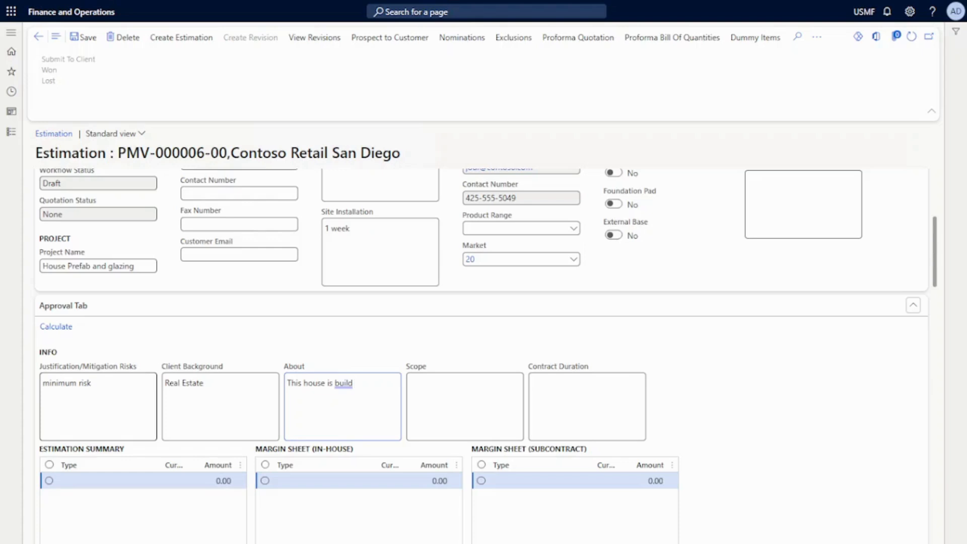
text(for)
text( JD Devel)
text(pers)
Enter the scope "The scope covers all construction and installation" and a contract duration of "1 month"
text(The scope covers)
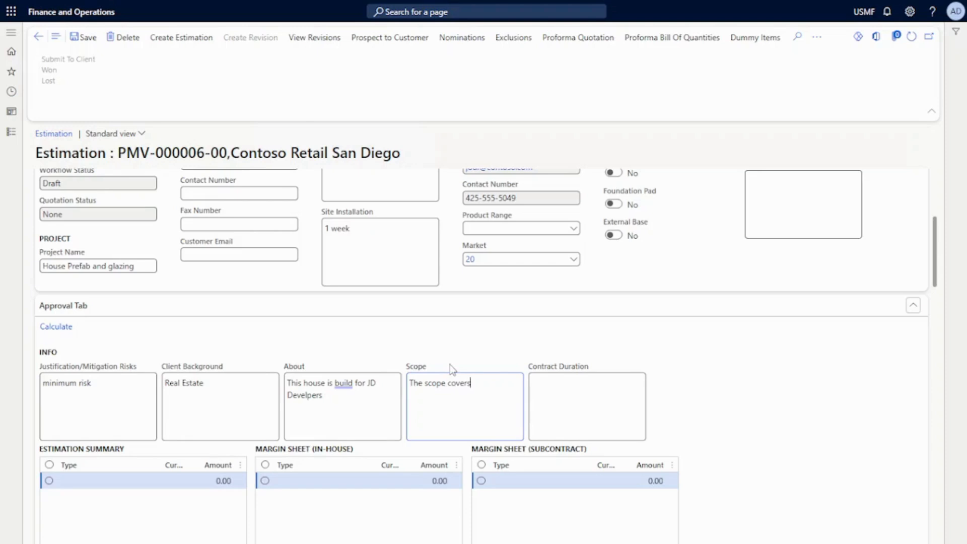
text( all construction and install)
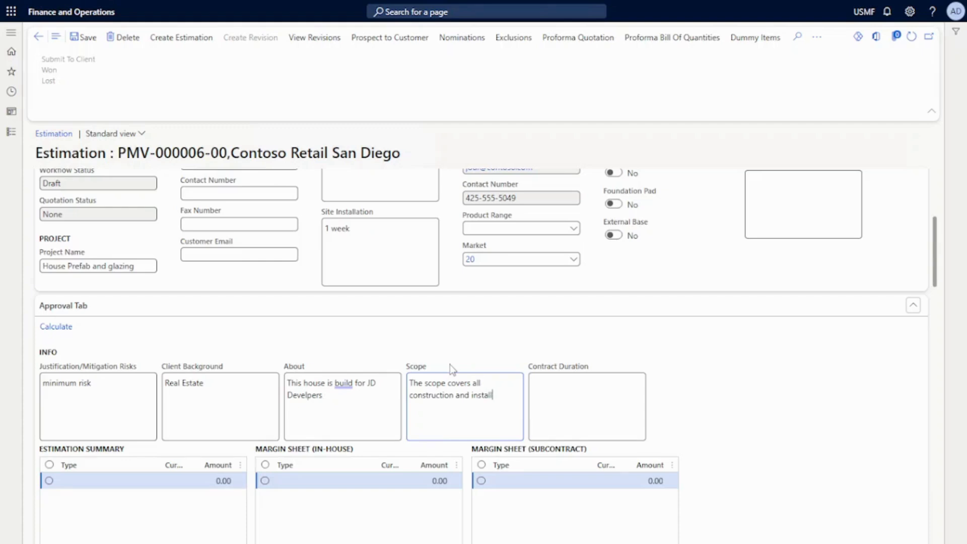
text(ation)
click(532, 382)
text(1 month)
Name the first estimation line "JD-100" and enter "Draw-Schema 1" as its drawing
scroll(381, 420, down, 3)
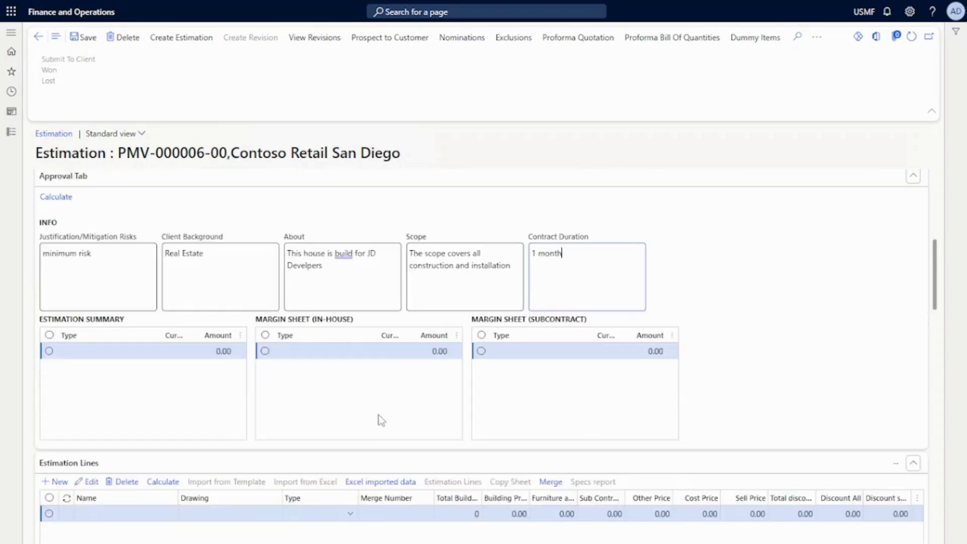
scroll(225, 532, down, 1)
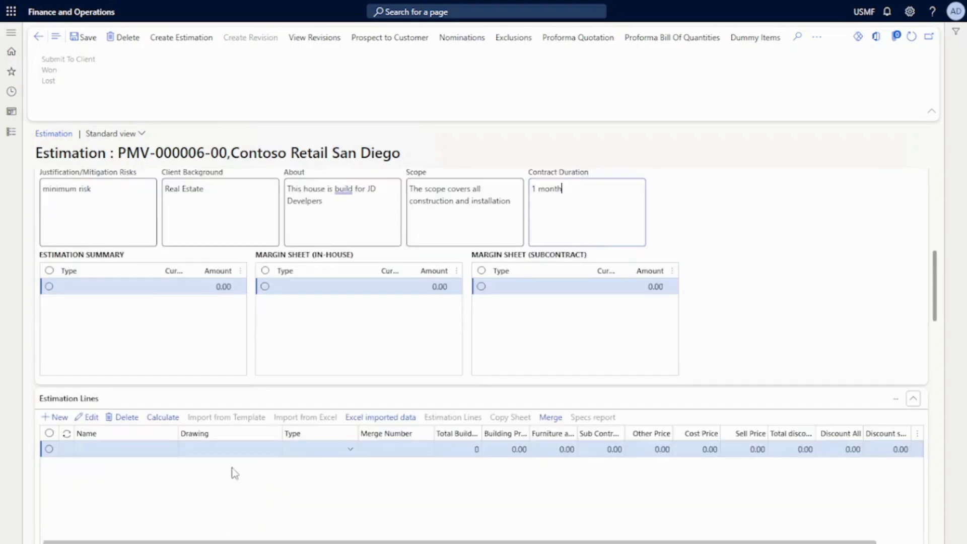
click(134, 448)
click(189, 468)
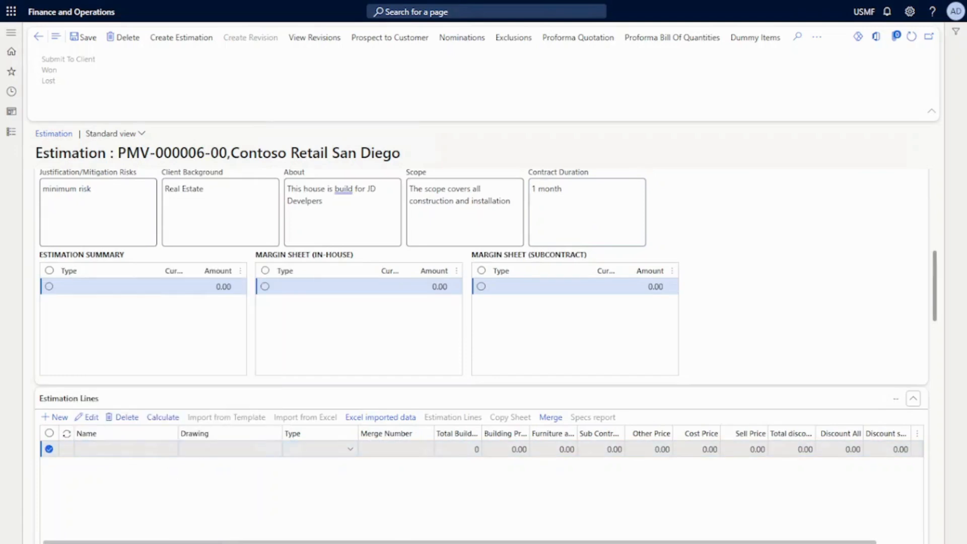
click(126, 448)
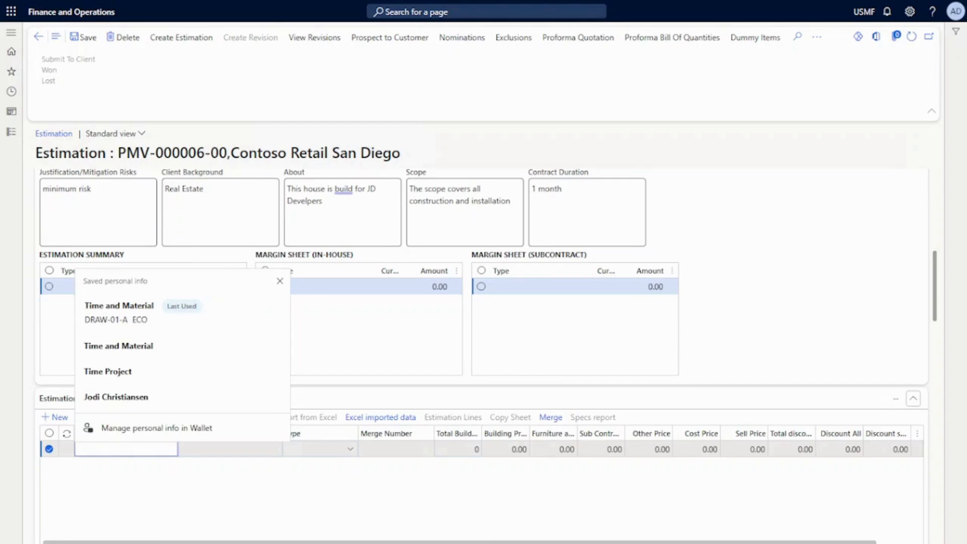
text(JD-100)
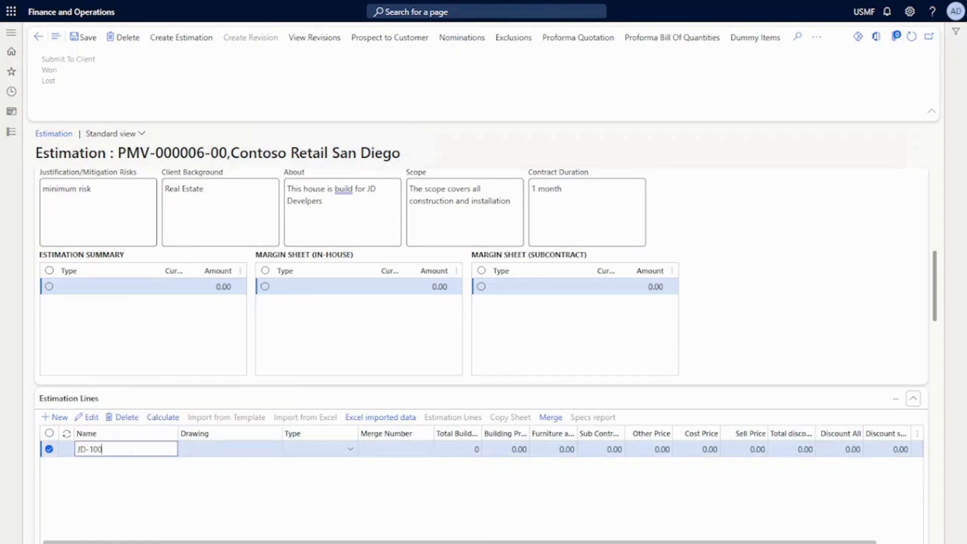
key(Tab)
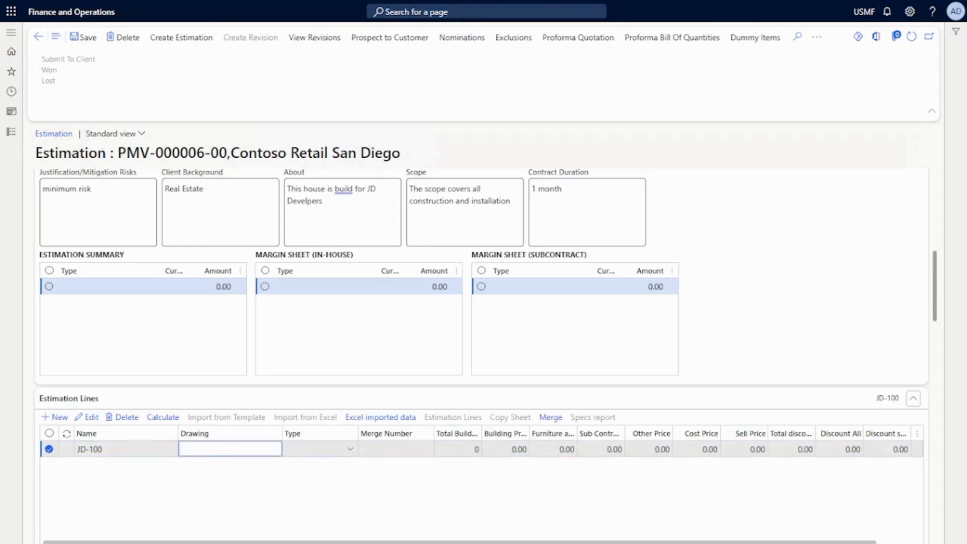
text(Draw-Schema 1)
Set the JD-100 line's type to ECO and total buildings to 1, and save the estimation
key(Tab)
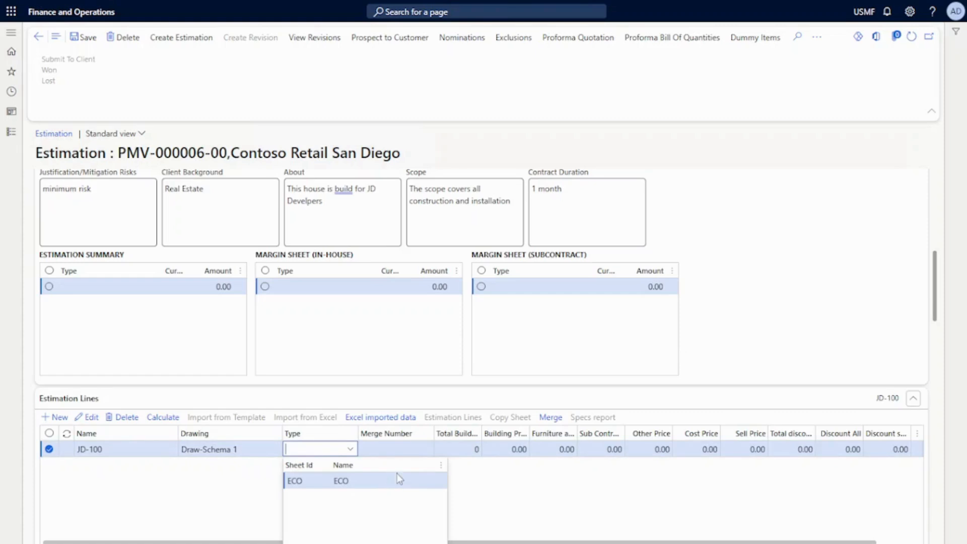
click(406, 479)
click(406, 480)
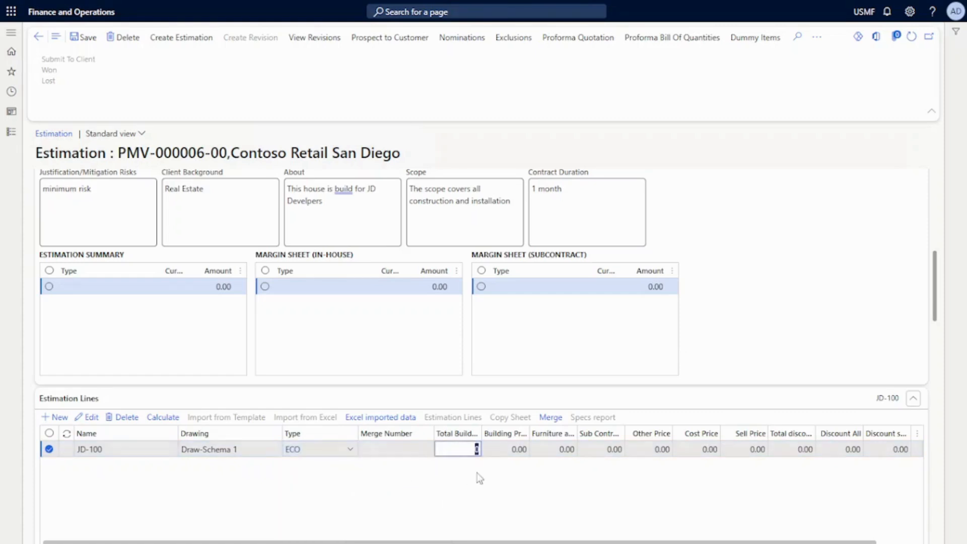
text(1)
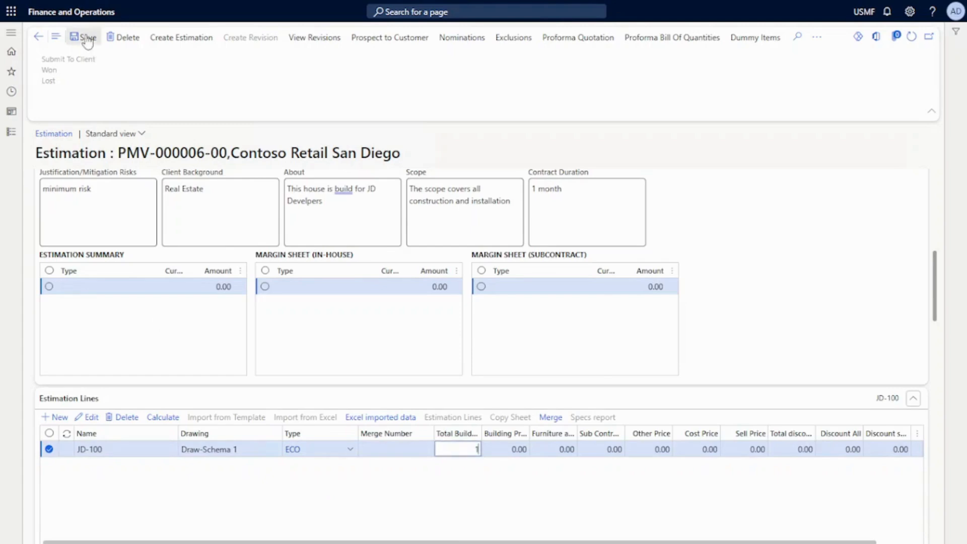
click(84, 37)
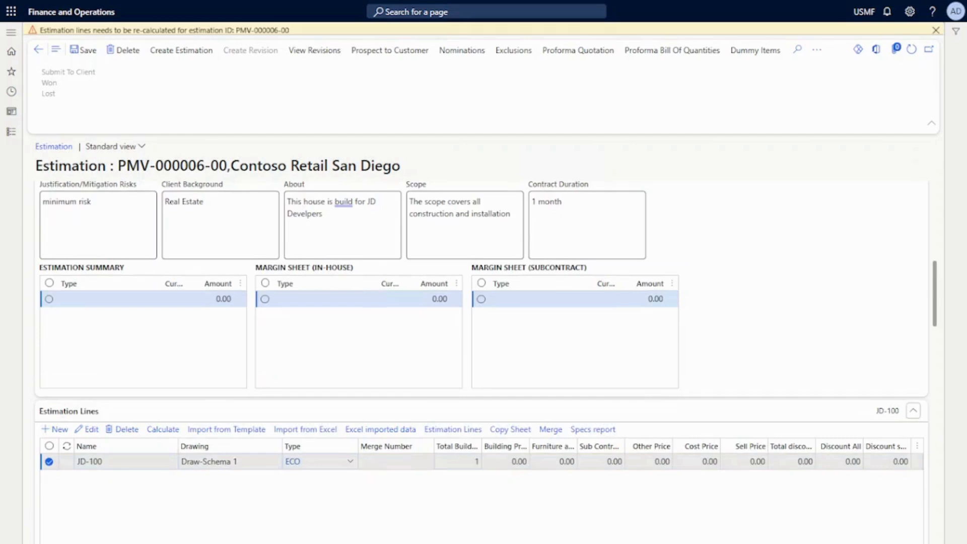
Open the detailed estimation lines for JD-100 and assign item category JIK to the first line
click(457, 464)
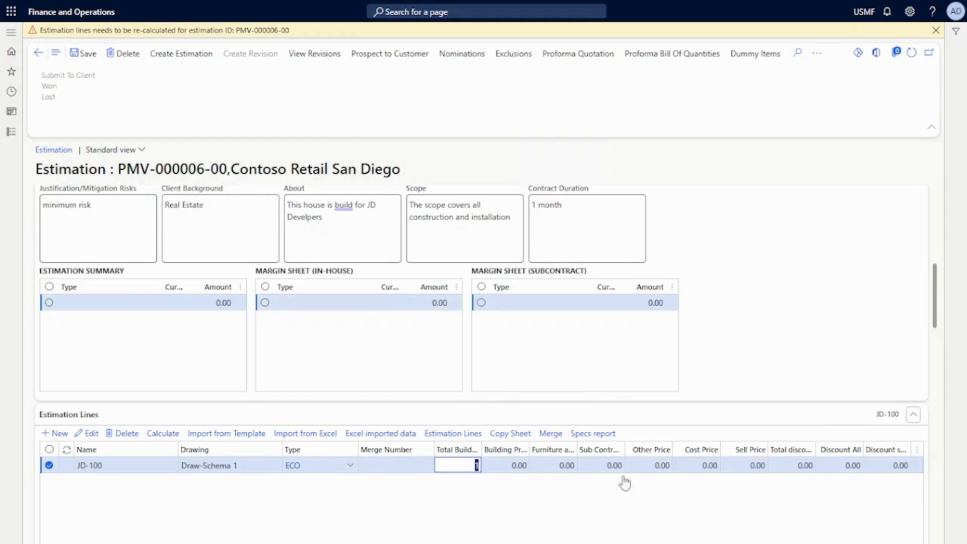
click(456, 435)
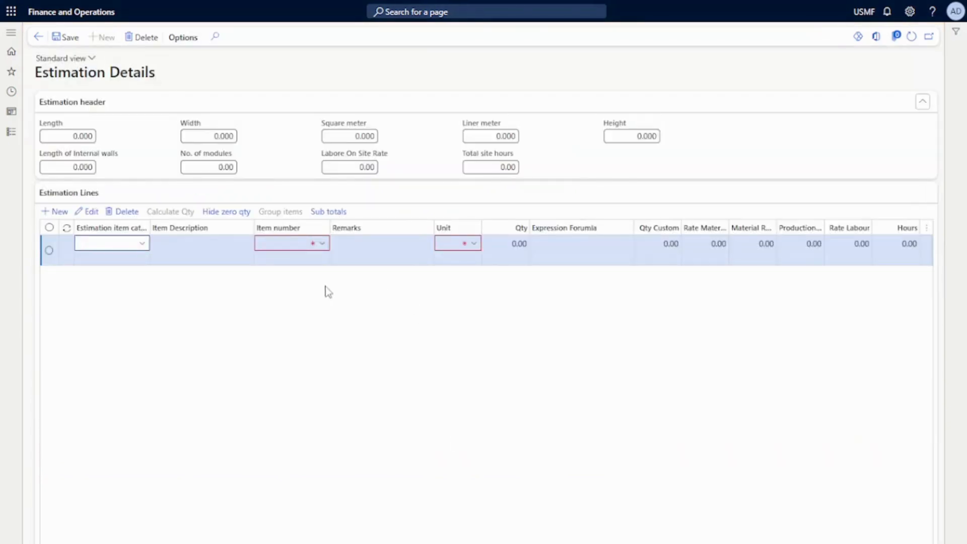
click(142, 245)
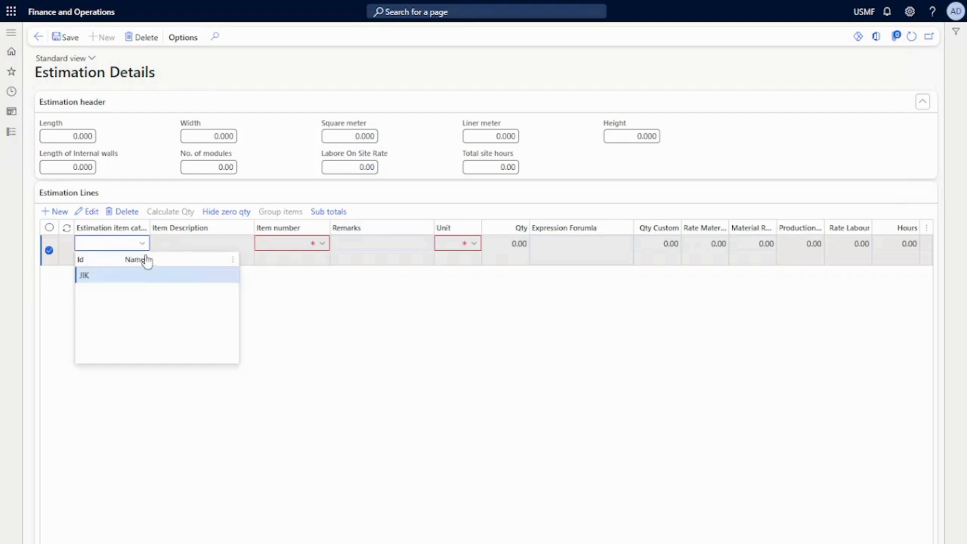
click(196, 275)
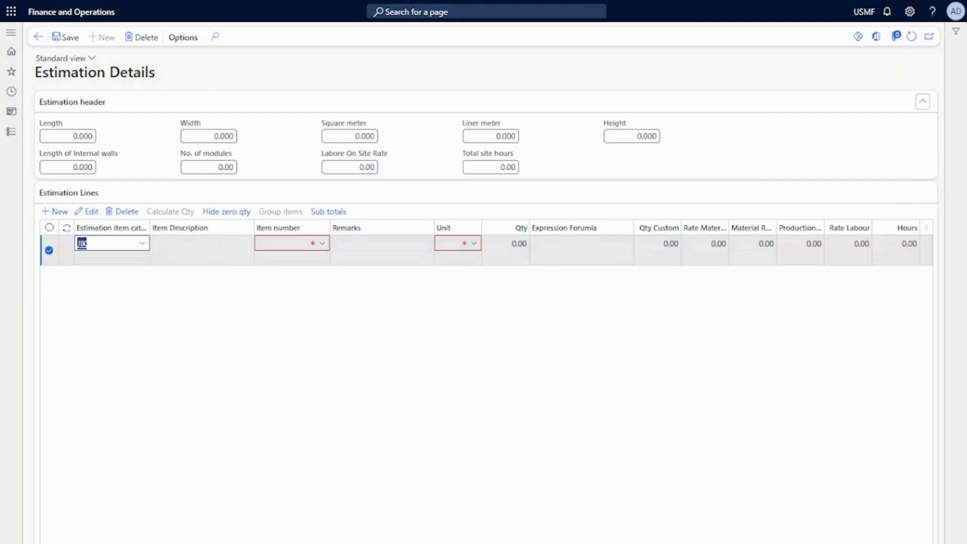
Select item A0001 (HDMI 6' Cables) as the item number of the JIK line
click(323, 244)
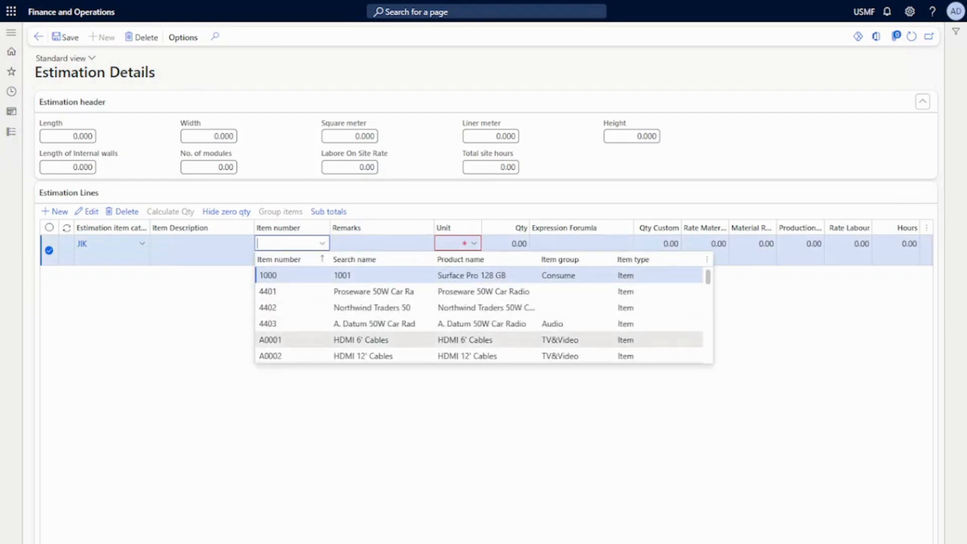
click(271, 340)
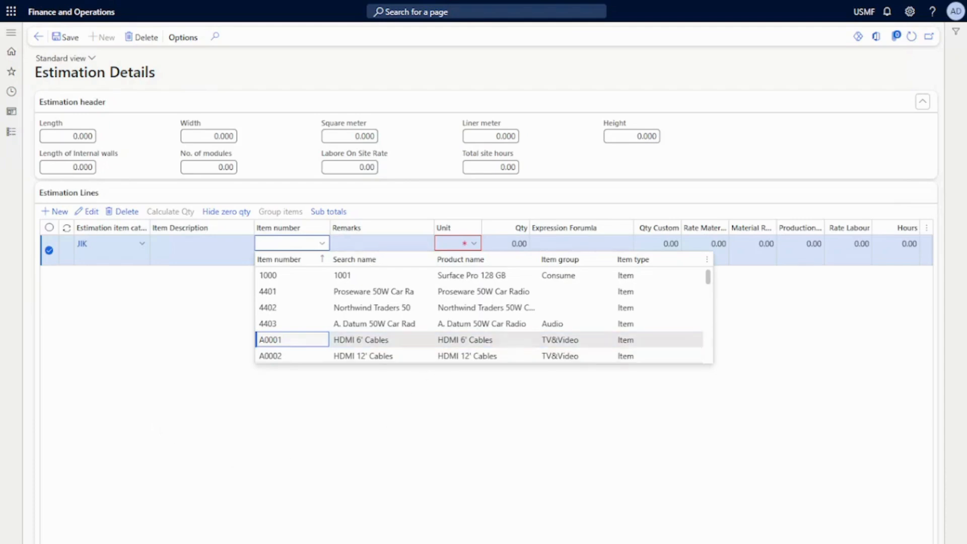
click(464, 339)
click(576, 324)
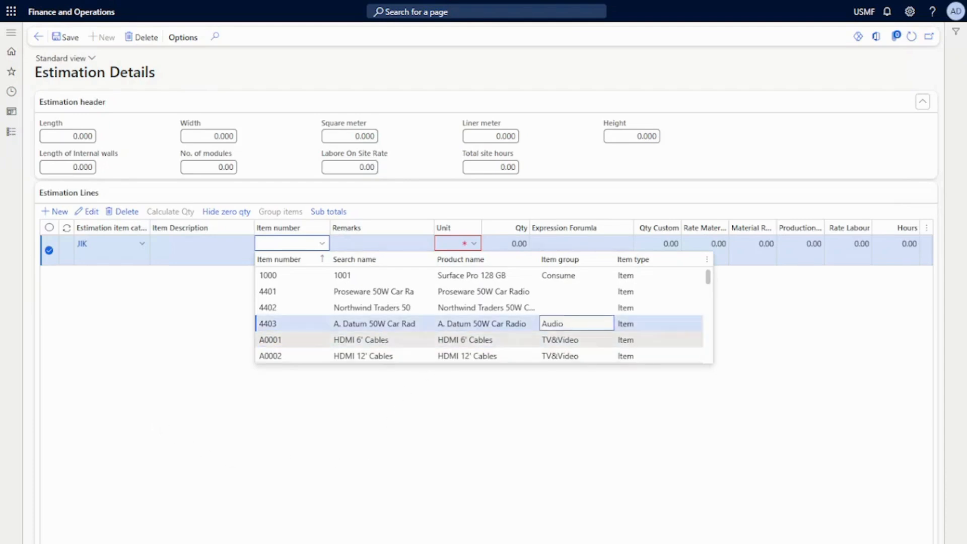
click(576, 340)
double_click(274, 340)
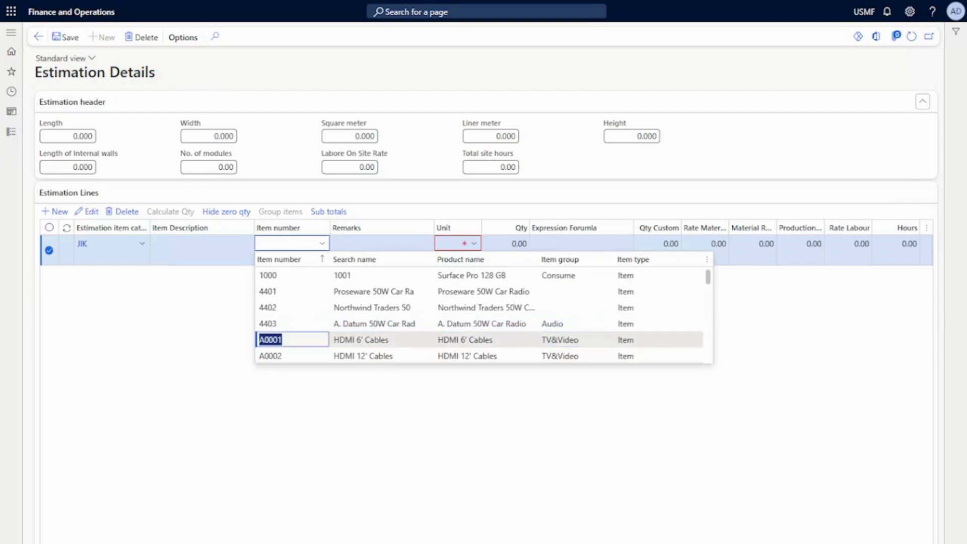
click(274, 340)
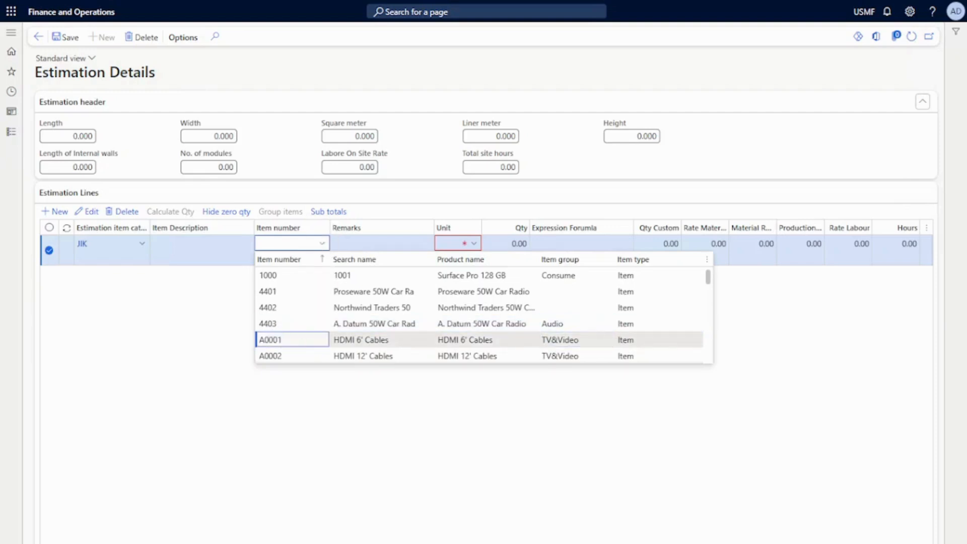
click(270, 296)
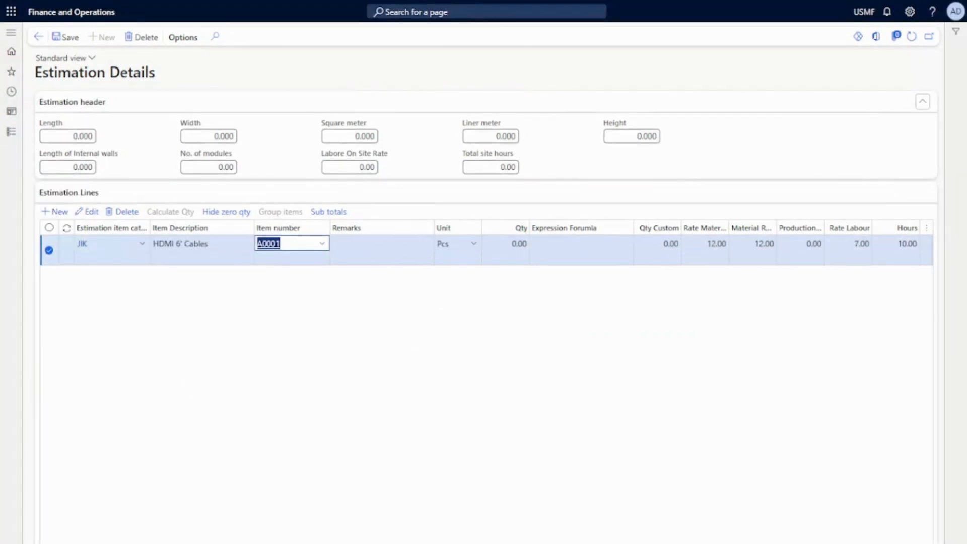
Add the remark "For prefab" to the HDMI cables line and set its custom quantity to 1
click(385, 245)
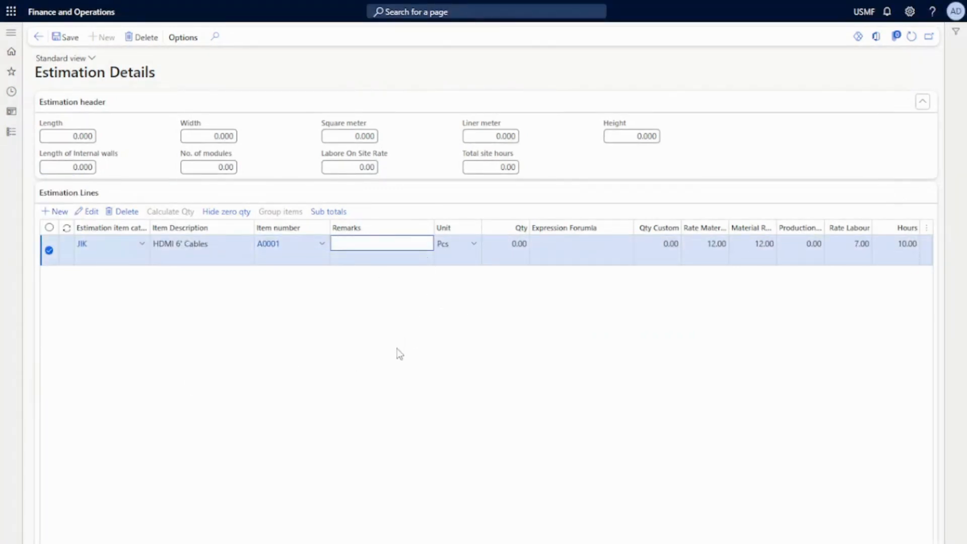
text(For prefab)
click(579, 250)
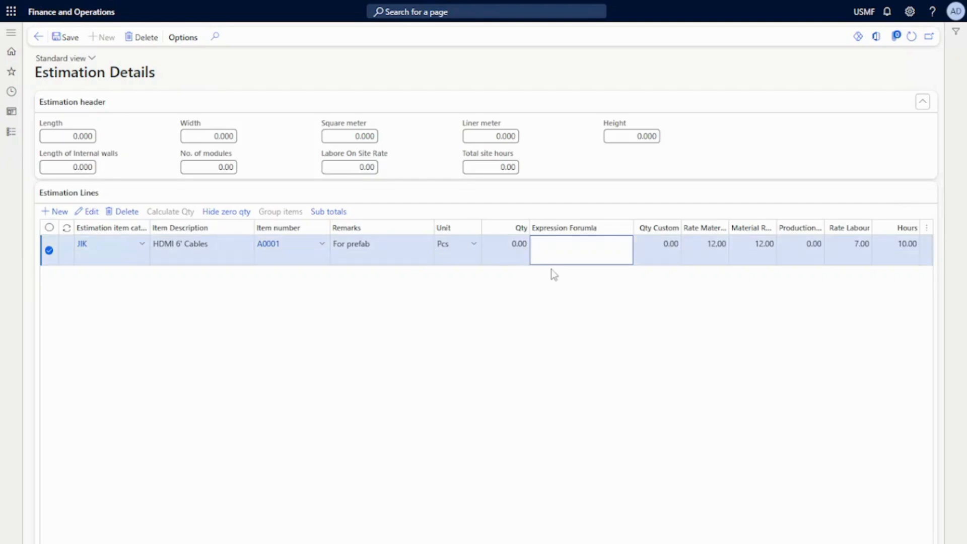
drag(559, 542, 648, 542)
click(546, 252)
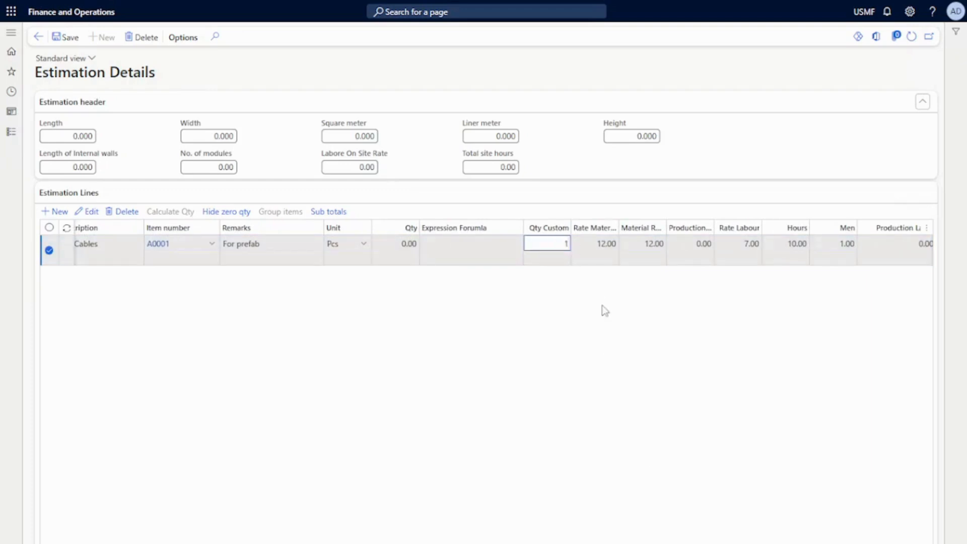
text(1)
key(Tab)
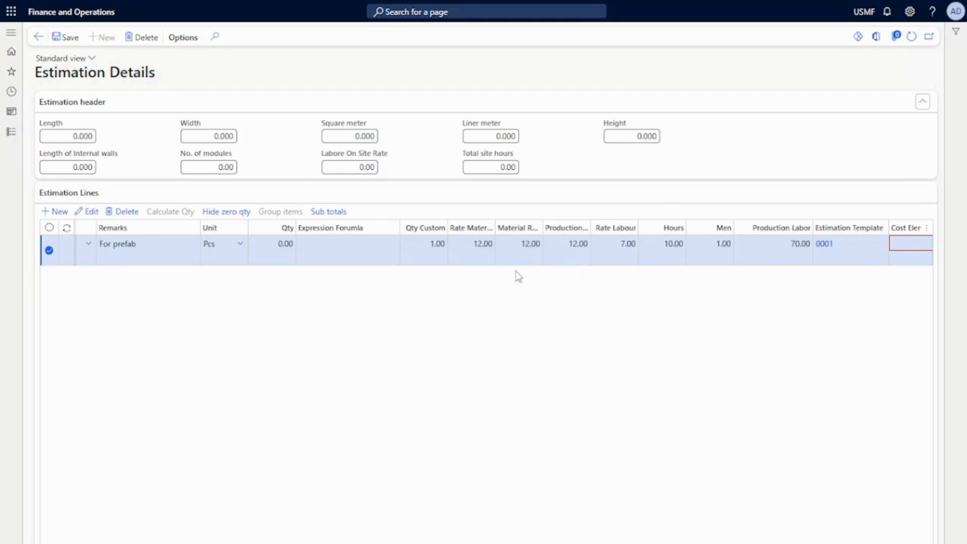
Set the HDMI cables line's cost element to i, cost component to O and sheet status to In-House
scroll(487, 381, right, 3)
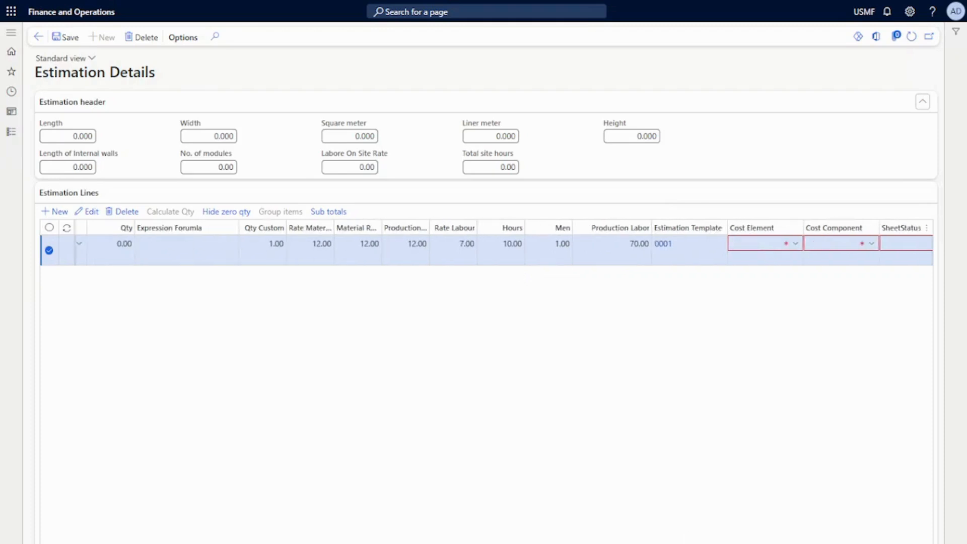
scroll(672, 220, right, 2)
click(688, 249)
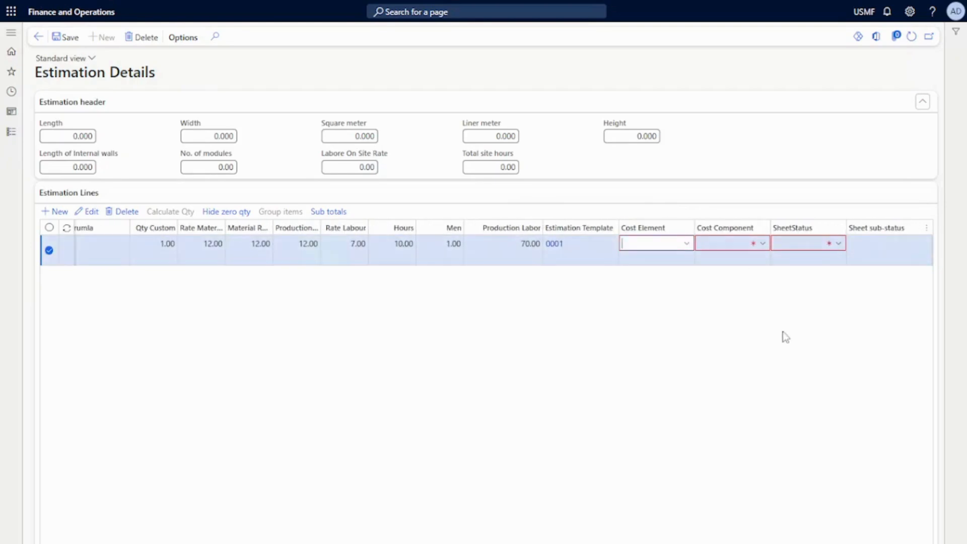
click(744, 276)
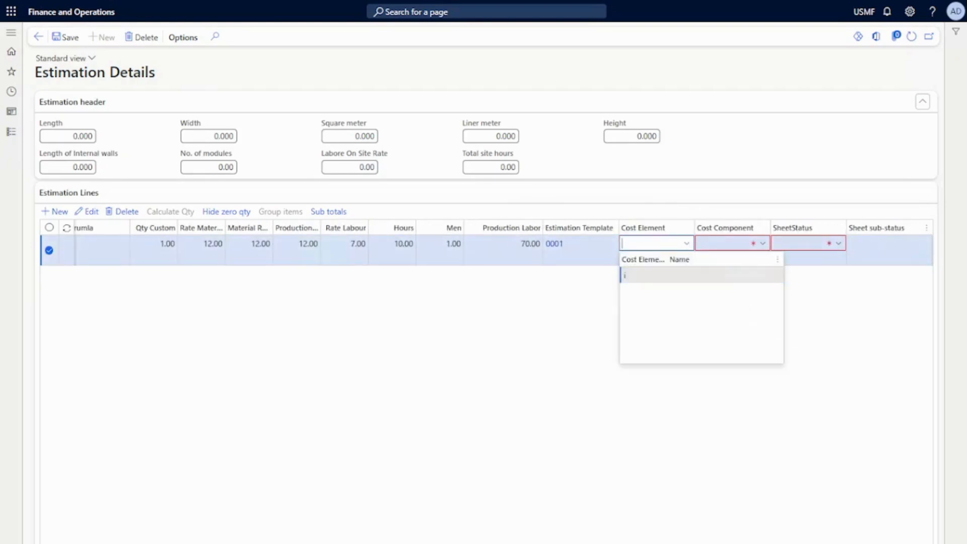
click(763, 244)
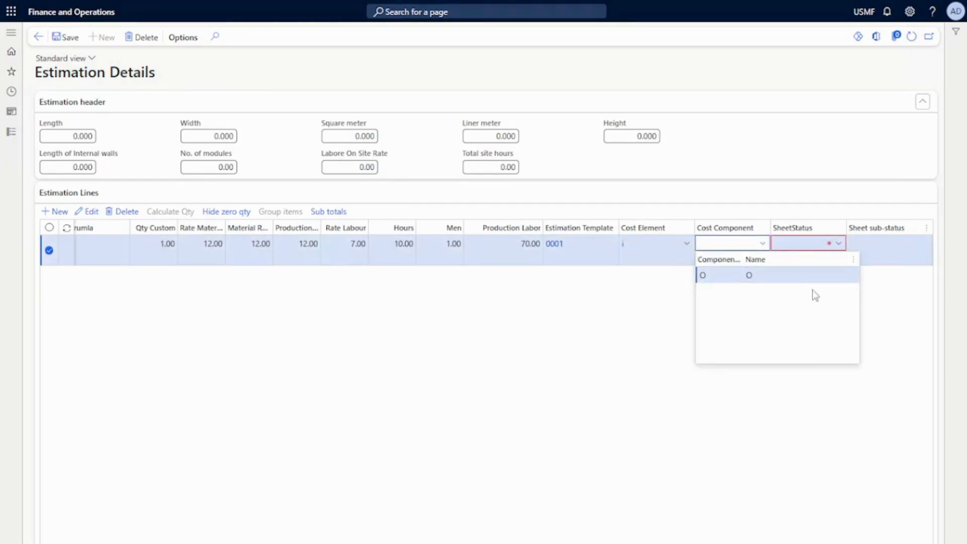
click(819, 276)
click(838, 244)
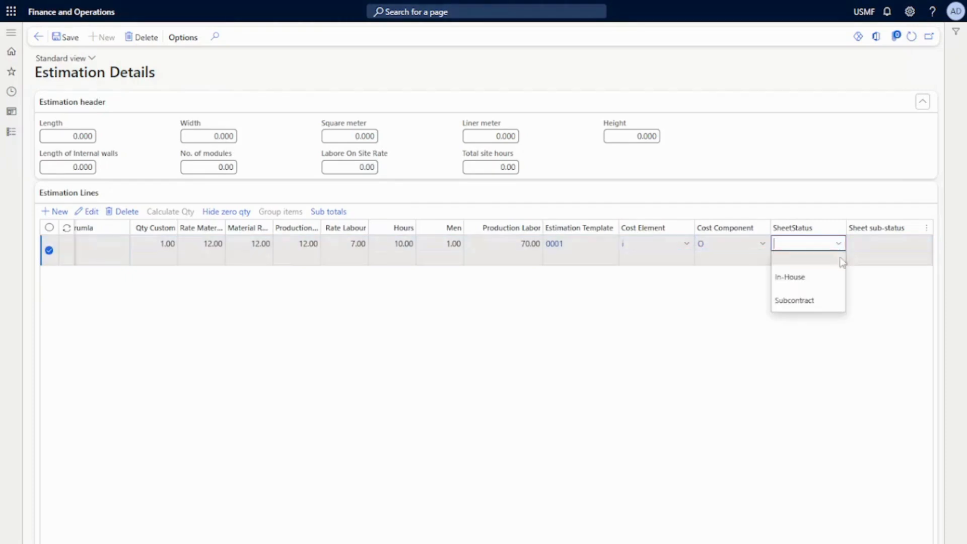
click(837, 283)
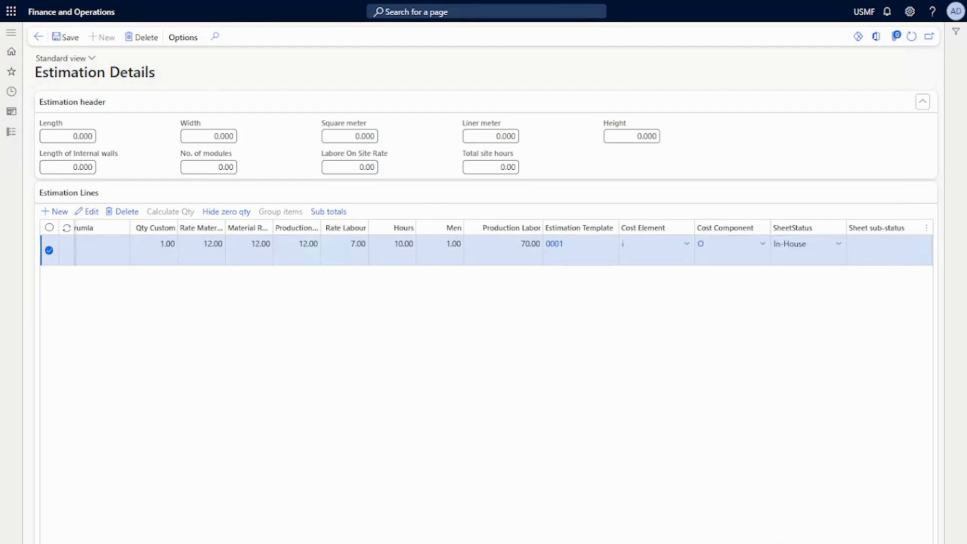
Set the estimation header's length to 10 and length of internal walls to 7
drag(405, 540, 91, 533)
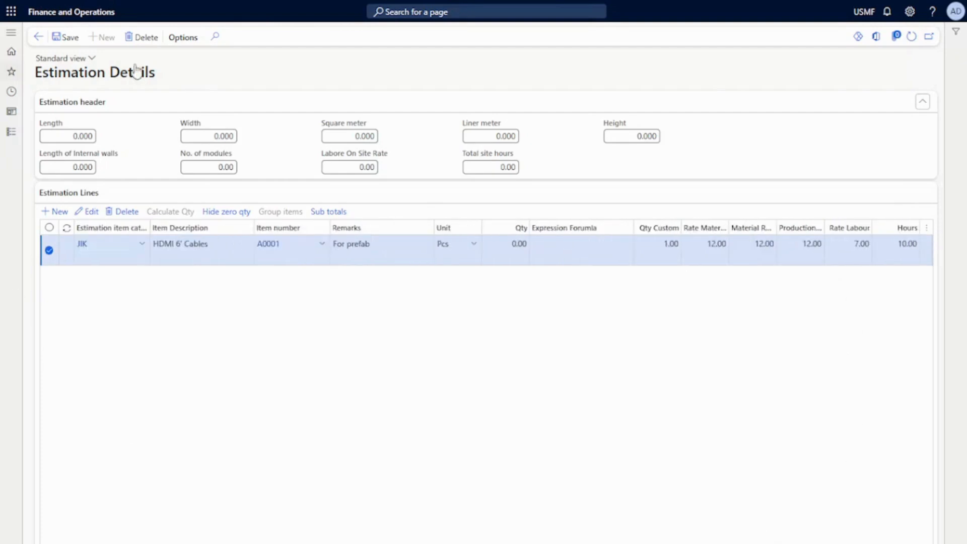
click(72, 137)
text(1)
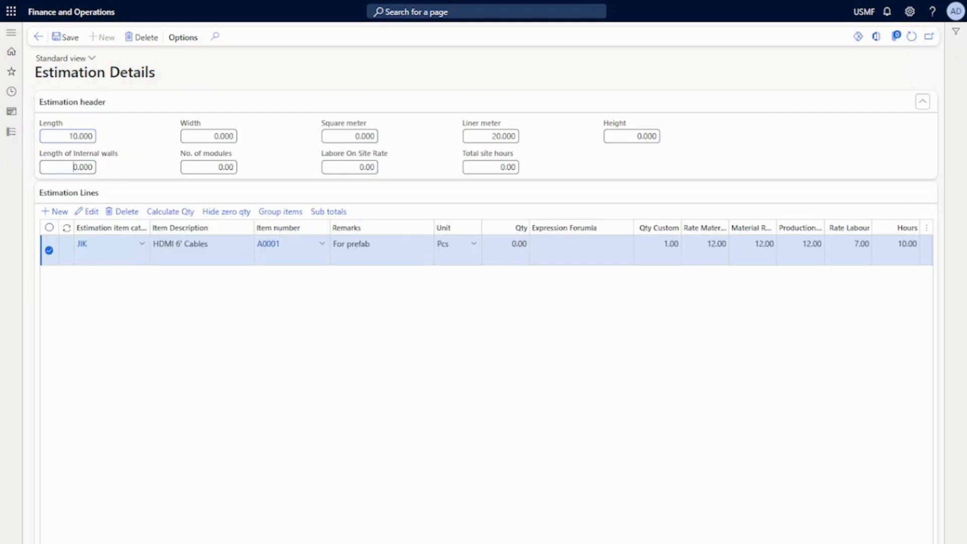
click(73, 167)
key(Delete)
text(7)
Set the width to 20 and the number of modules to 1 in the estimation header
click(214, 136)
text(2)
click(218, 166)
text(1)
Set the header's labour on site rate to 2, total site hours to 10 and height to 10
click(323, 167)
scroll(485, 383, right, 6)
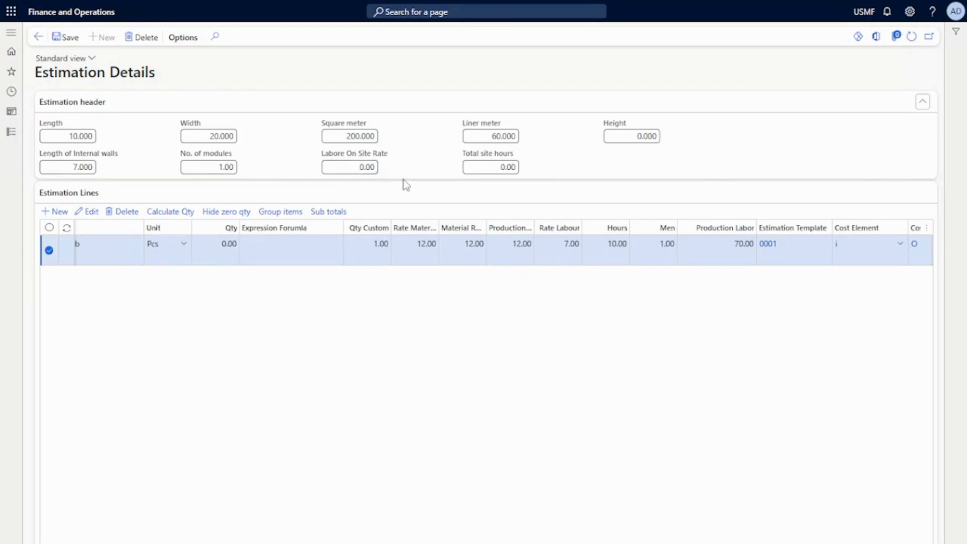
key(BackSpace)
text(2)
text(1)
scroll(505, 409, right, 3)
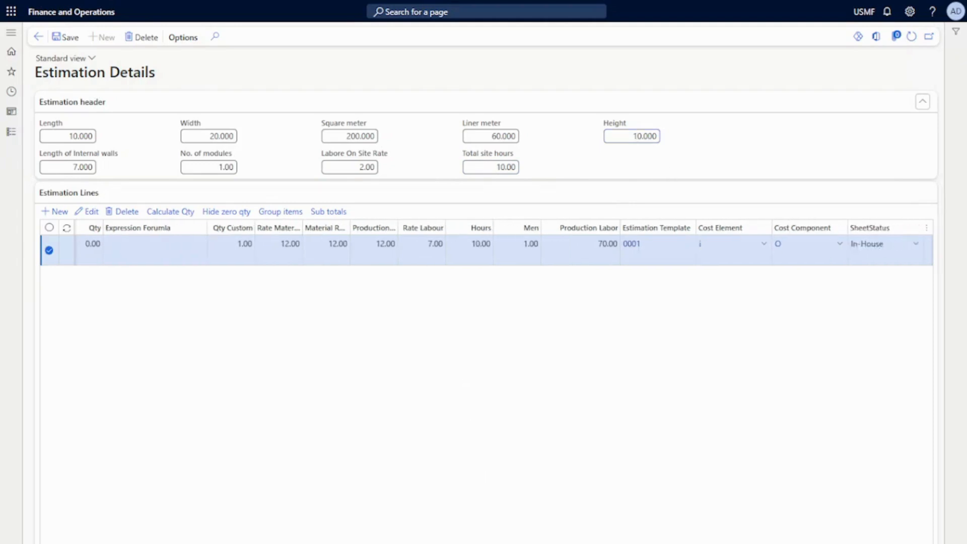
Save the estimation details and calculate the JD-100 estimation line
scroll(486, 246, left, 5)
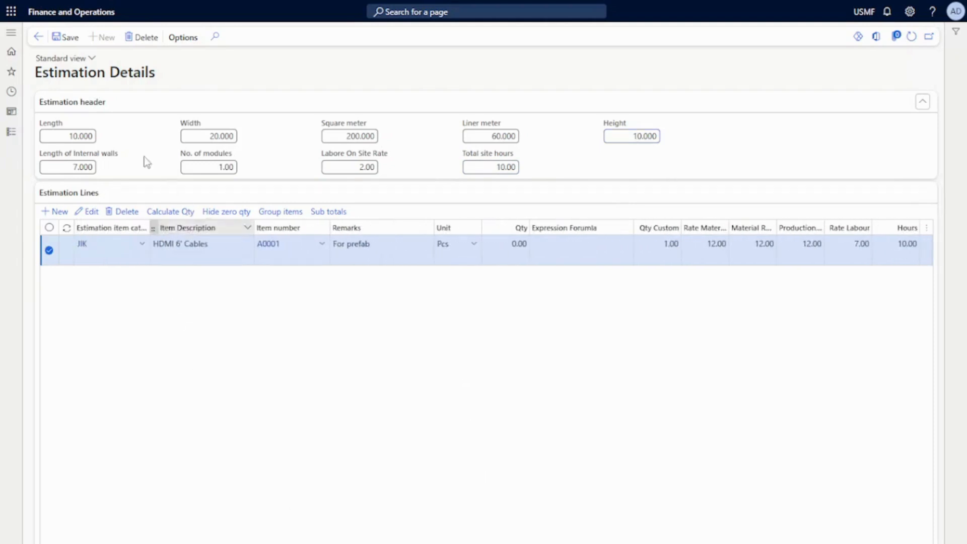
click(71, 39)
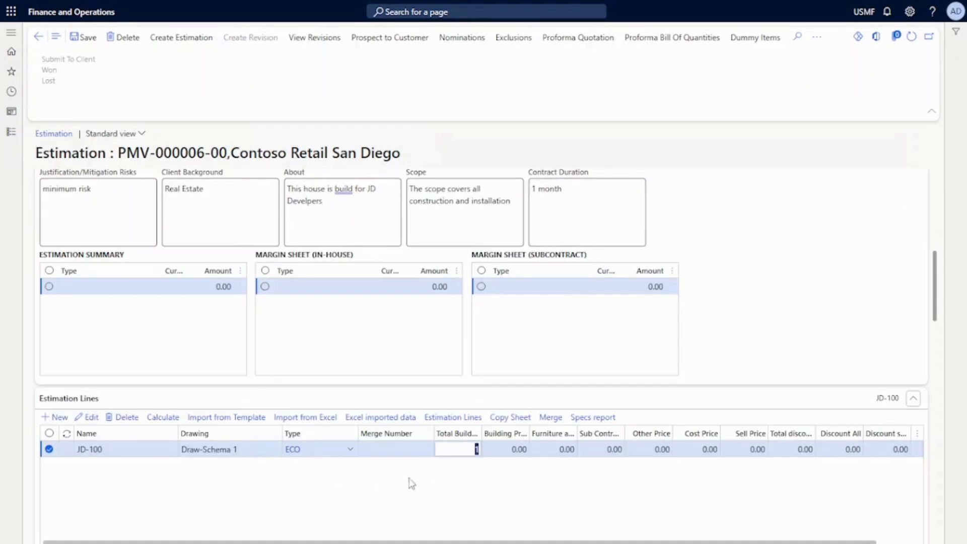
click(172, 422)
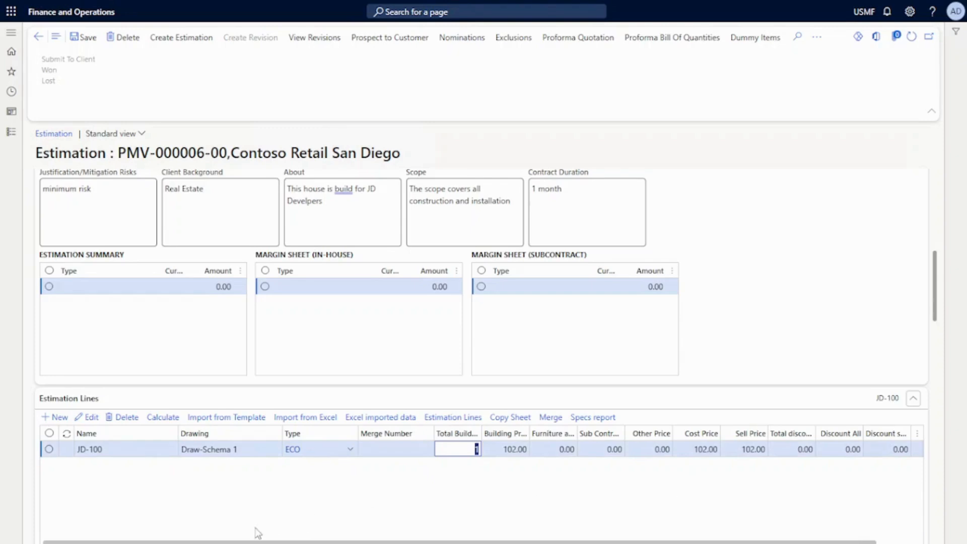
Add a markup header line valid for Table with item A0001 (HDMI 6' Cables)
scroll(246, 521, down, 3)
scroll(225, 490, down, 3)
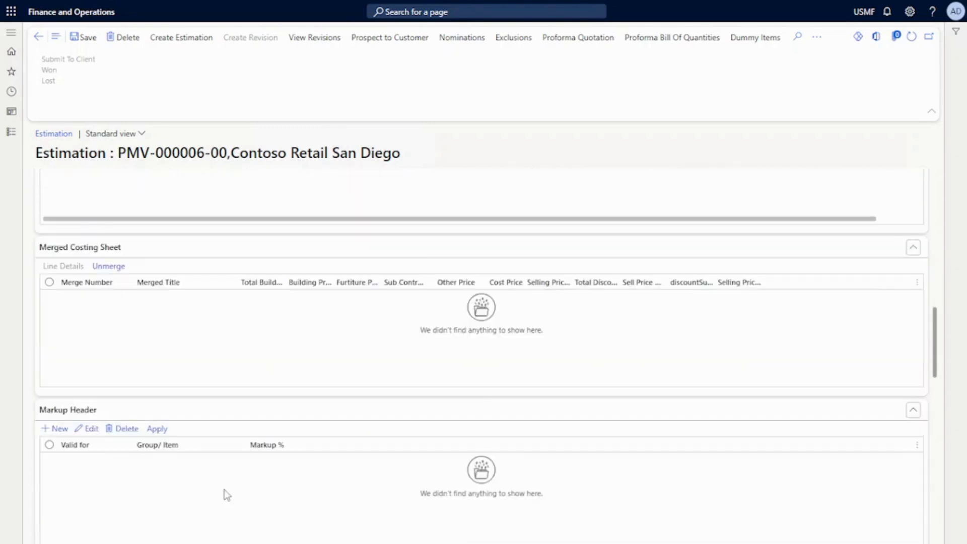
scroll(224, 494, down, 1)
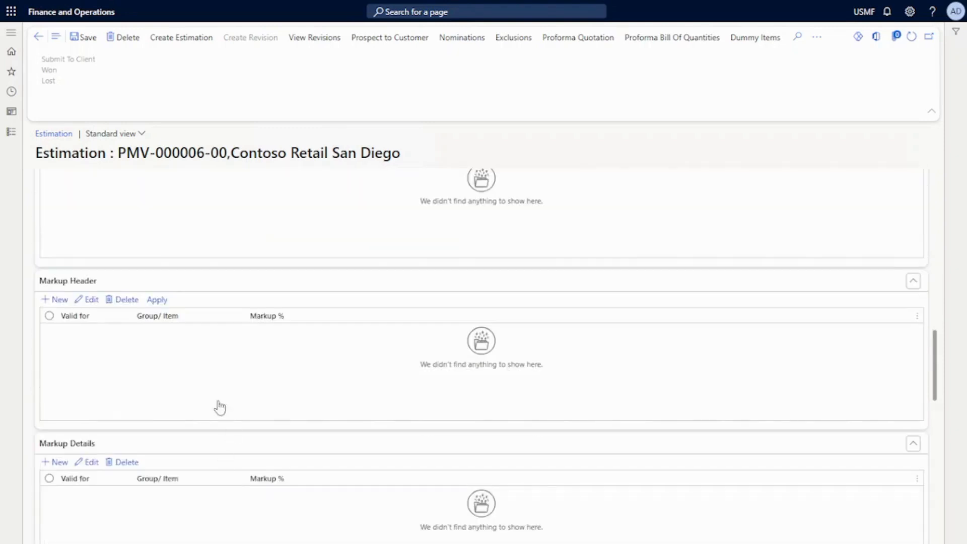
click(57, 301)
click(247, 334)
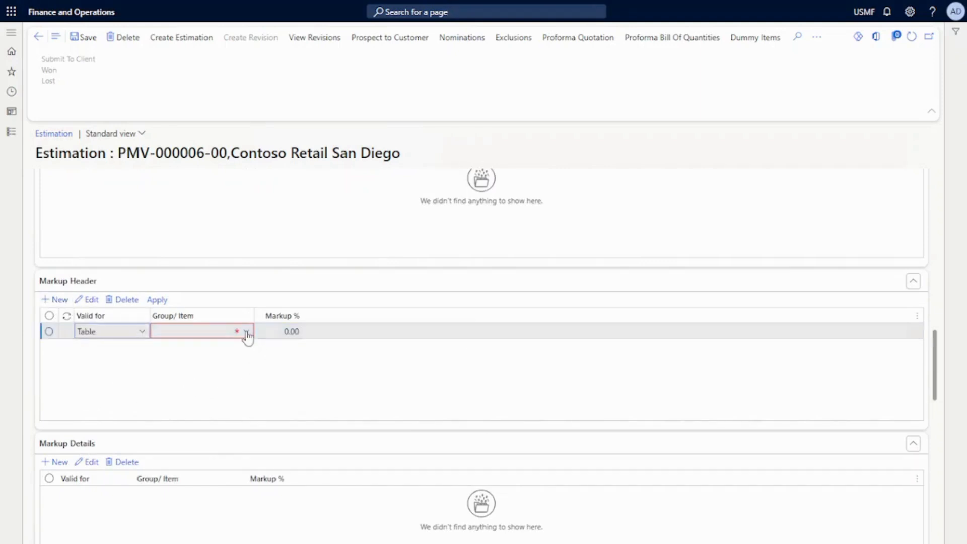
click(246, 332)
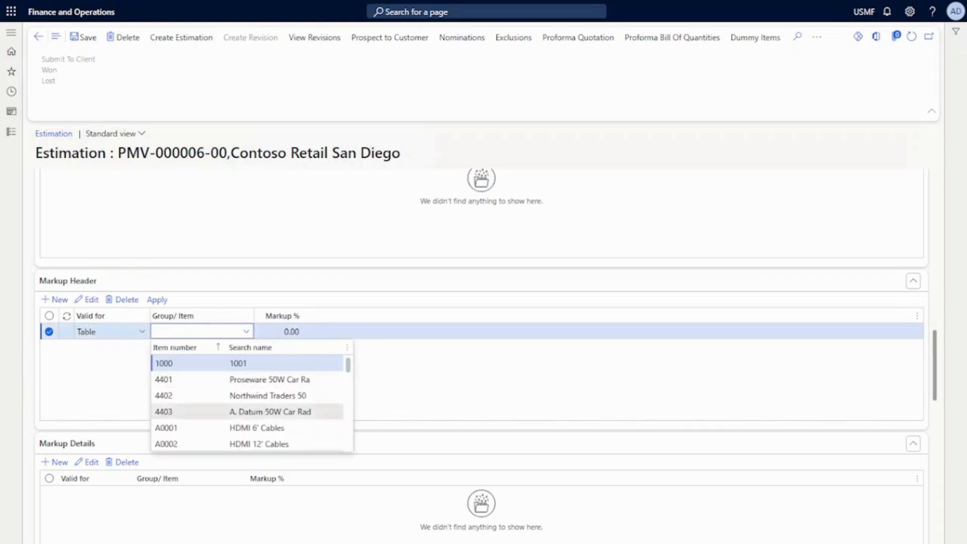
click(251, 427)
key(Tab)
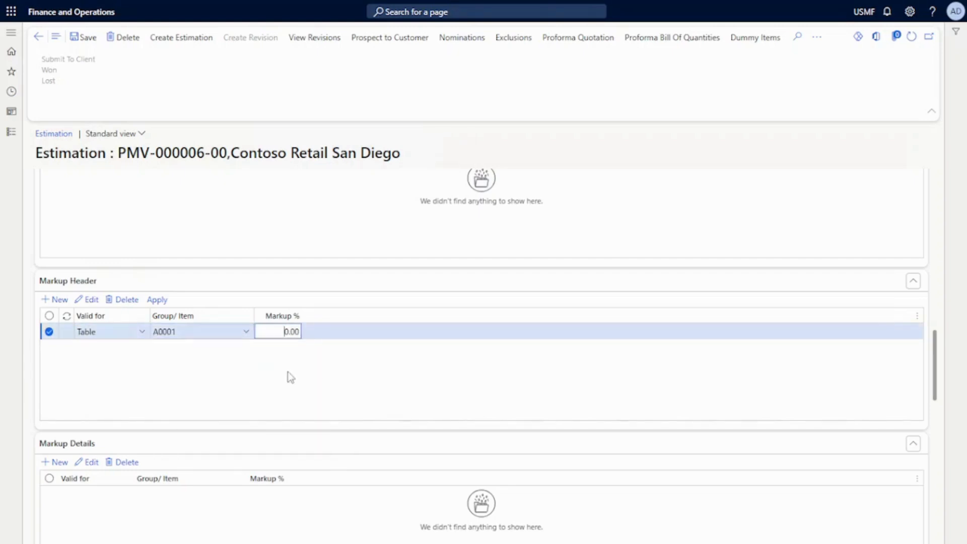
Set the A0001 markup to 35 percent and apply it to the markup details
text(35)
scroll(342, 387, down, 3)
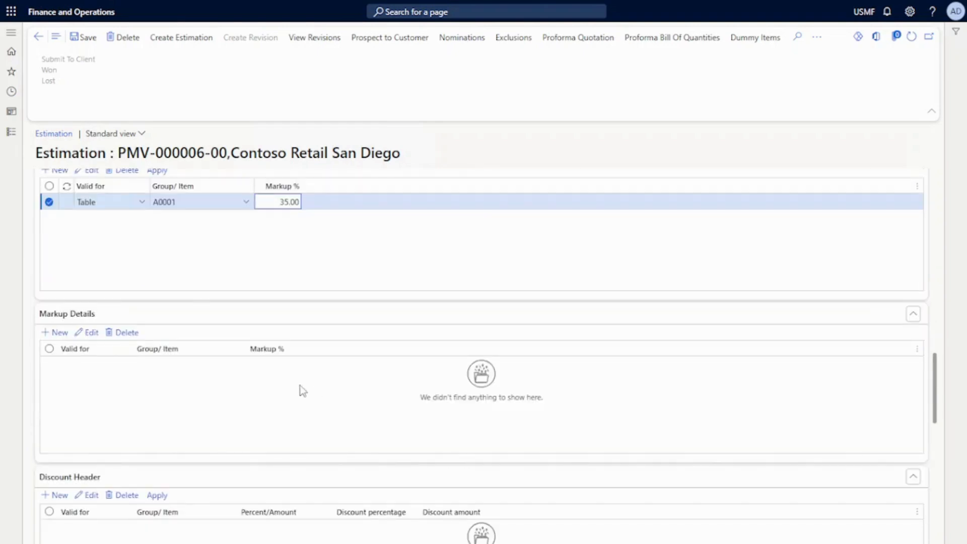
scroll(164, 290, up, 1)
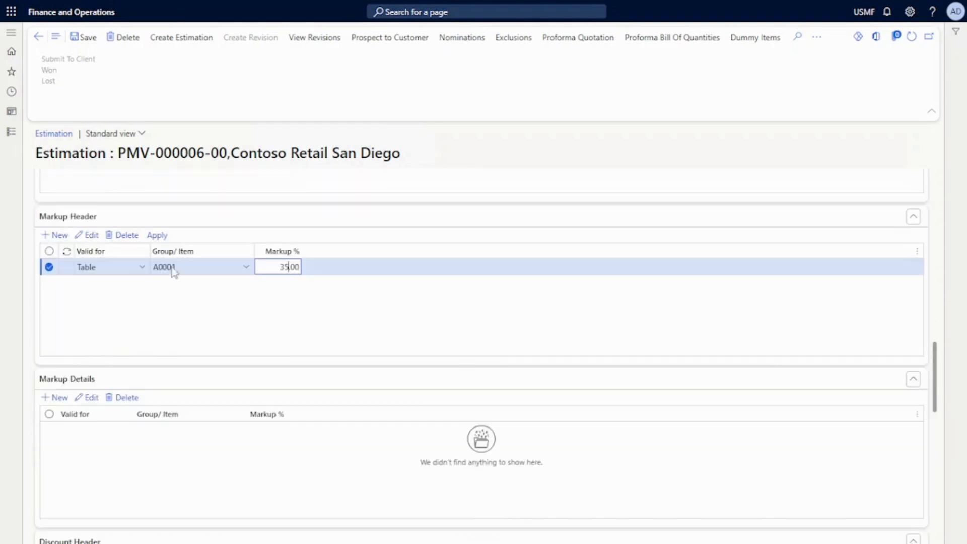
click(156, 234)
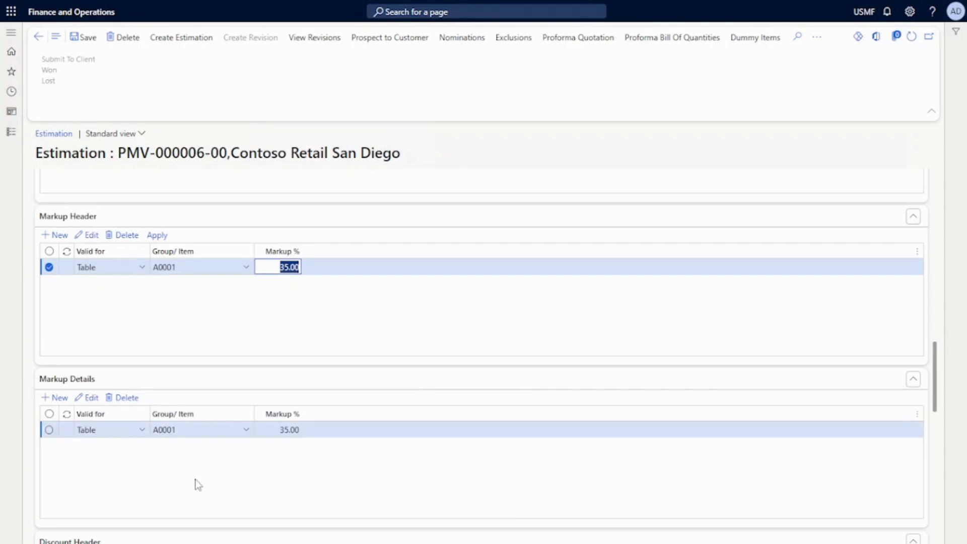
Set the estimation's general charges to the Percent type with a value of 2
scroll(197, 478, down, 1)
scroll(195, 407, down, 2)
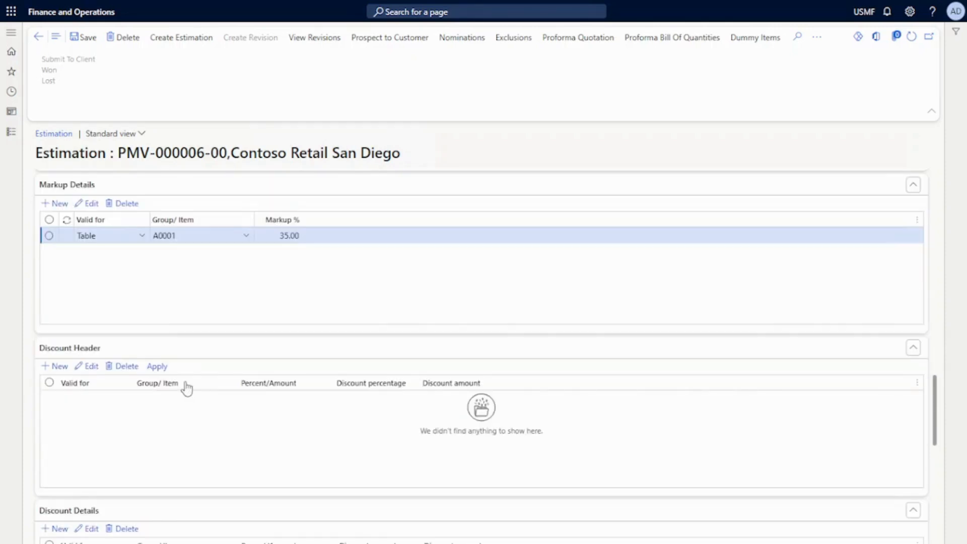
scroll(171, 453, down, 1)
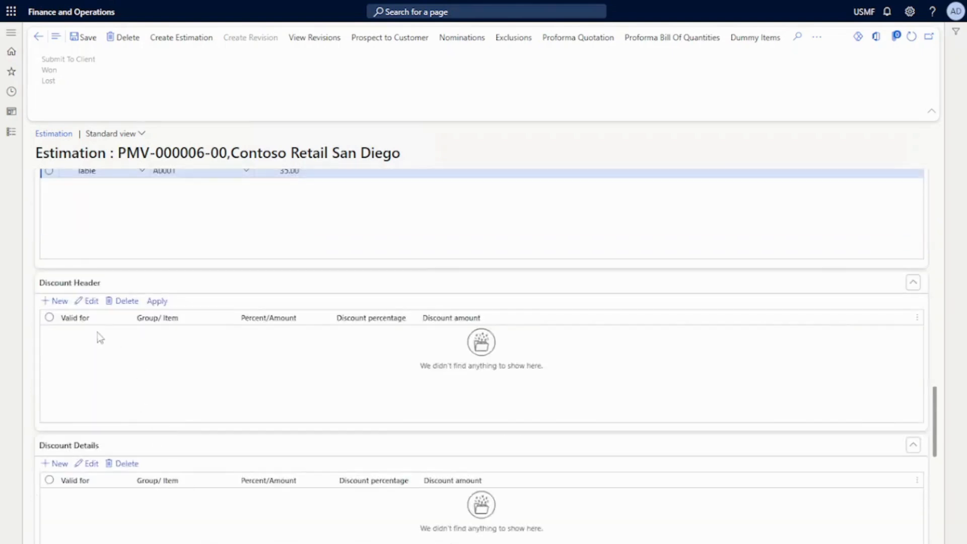
scroll(170, 466, down, 2)
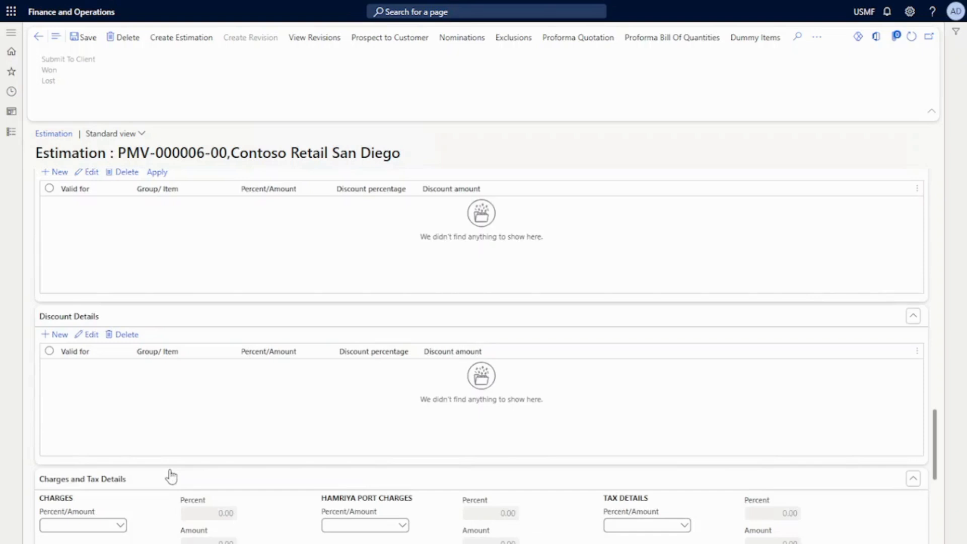
scroll(171, 475, down, 1)
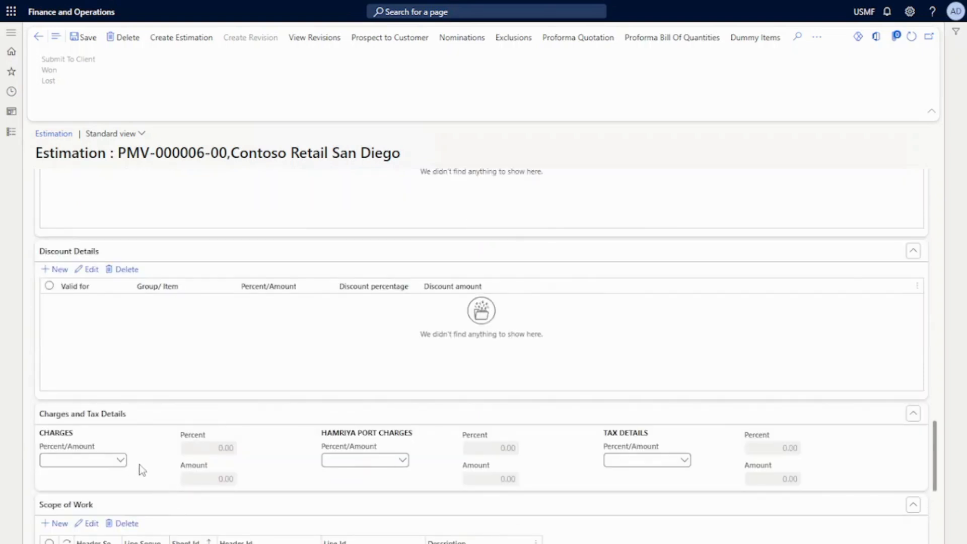
click(120, 462)
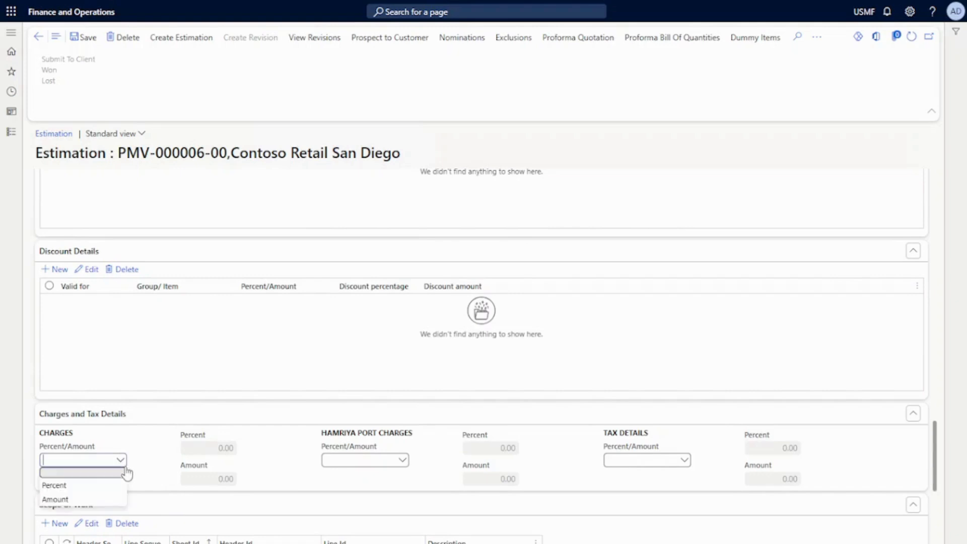
click(100, 485)
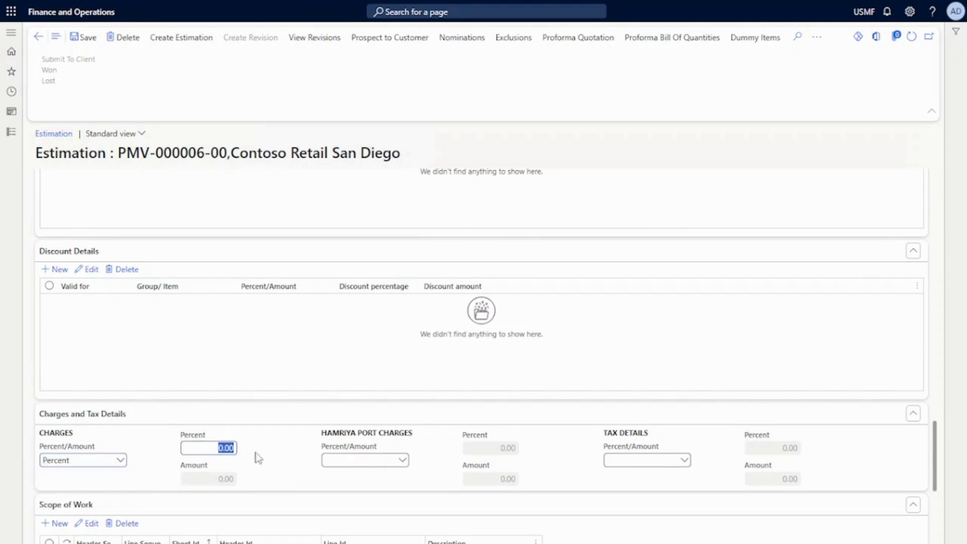
text(2)
Calculate the estimation summary and margin sheets for the approval details
scroll(263, 466, up, 9)
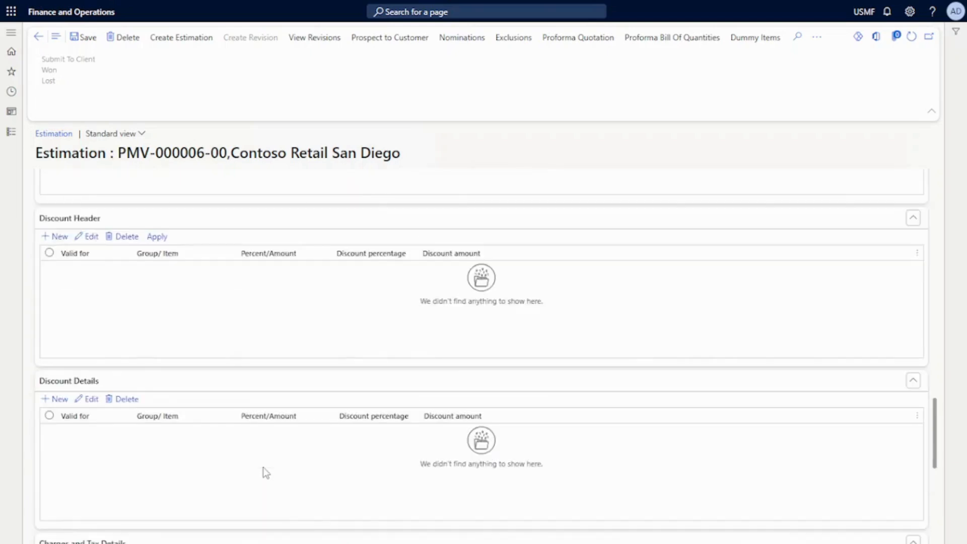
scroll(263, 466, up, 8)
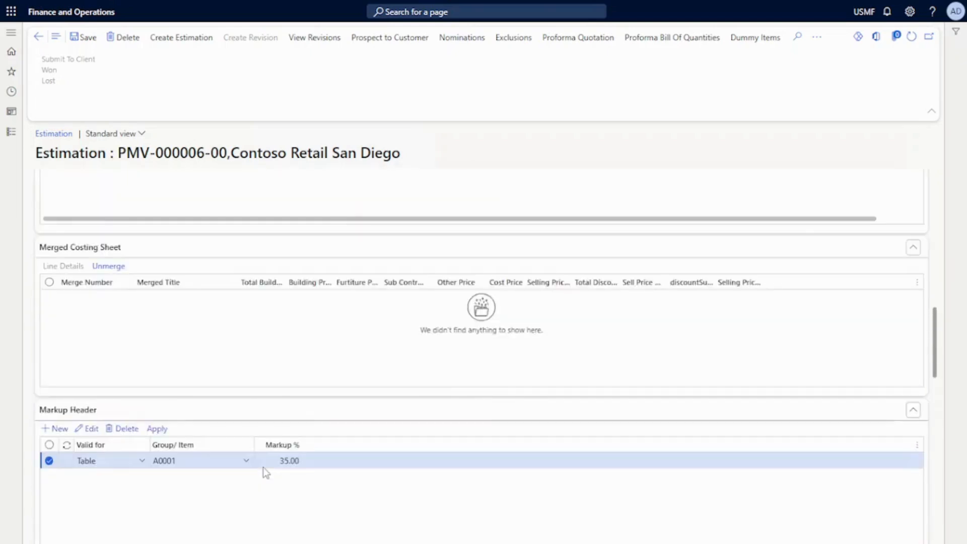
scroll(263, 470, up, 4)
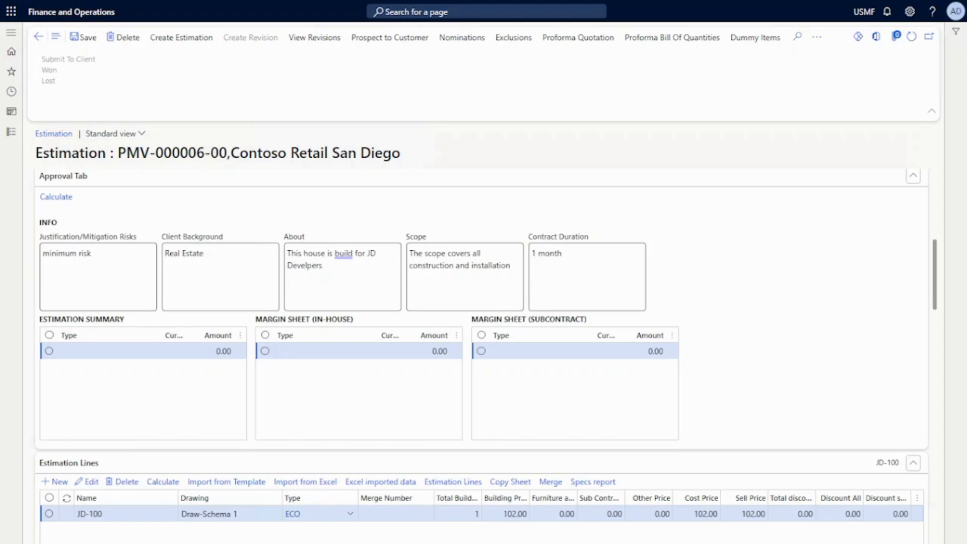
click(62, 199)
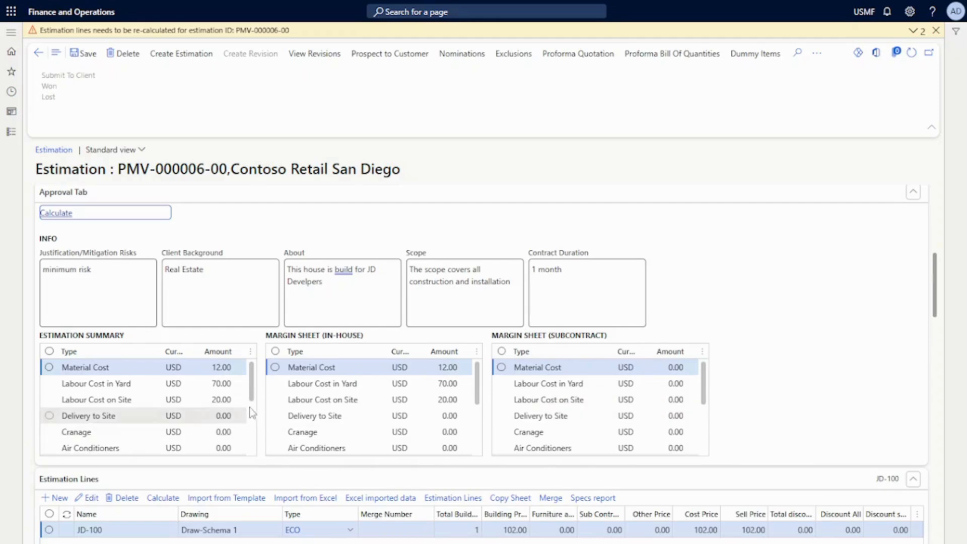
Review the estimation summary totals and the JD-100 line's prices, dismissing the recalculation warning
scroll(252, 412, down, 5)
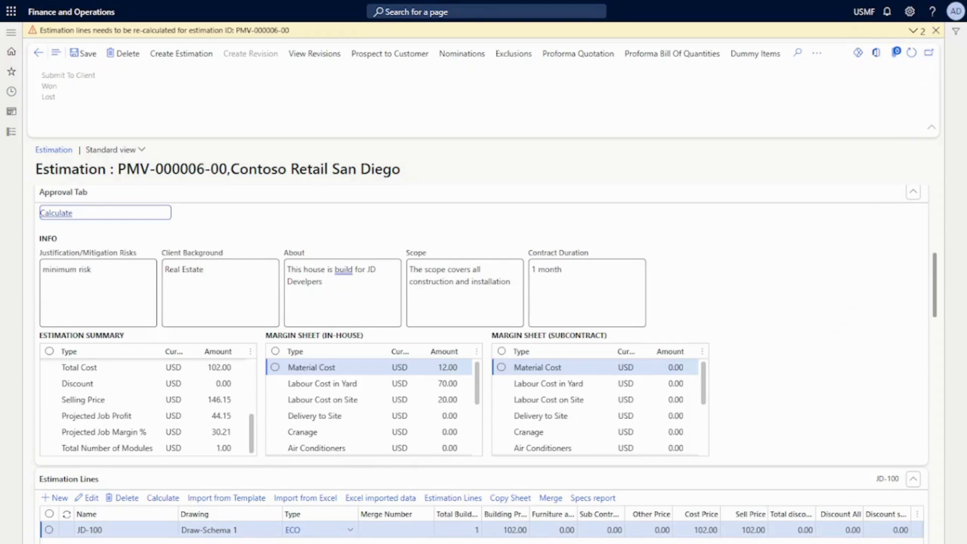
click(936, 31)
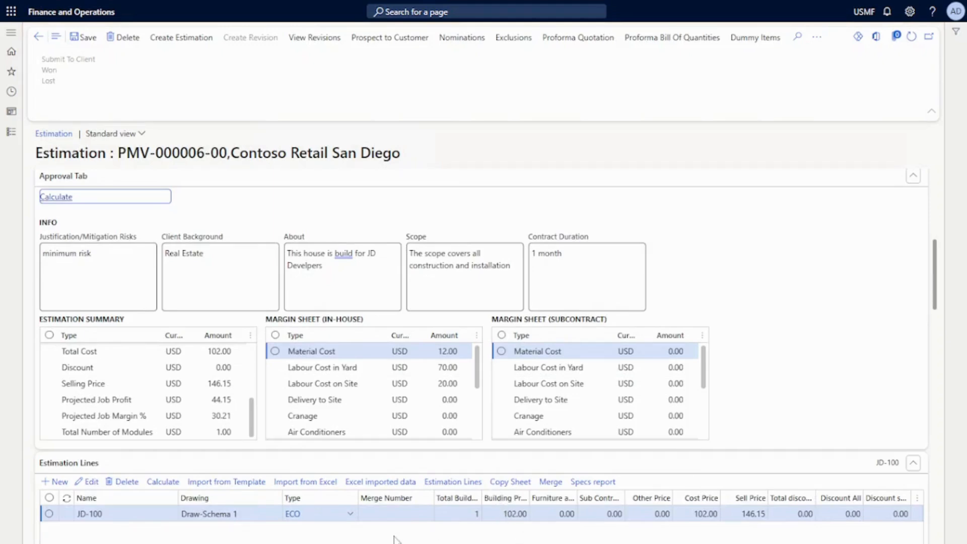
scroll(554, 503, down, 4)
scroll(737, 473, down, 3)
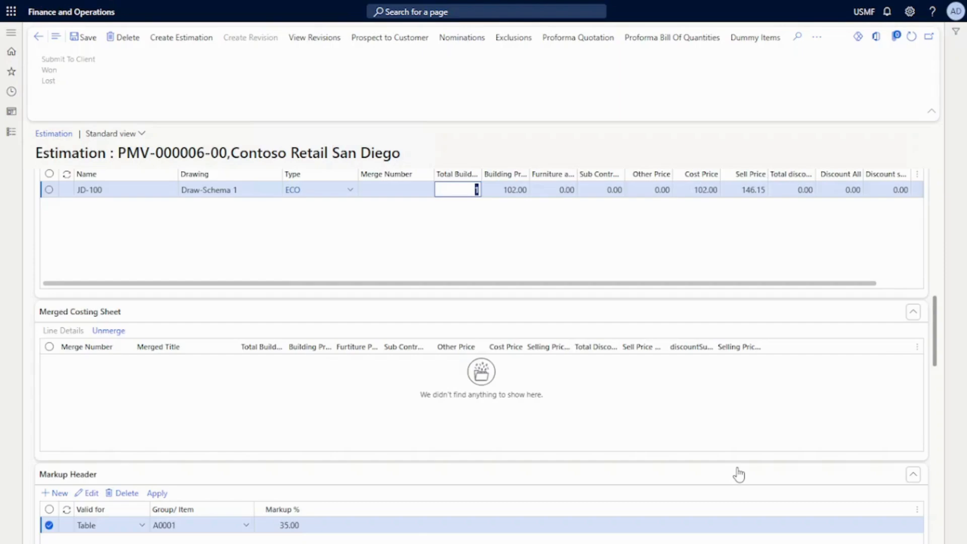
scroll(737, 473, up, 10)
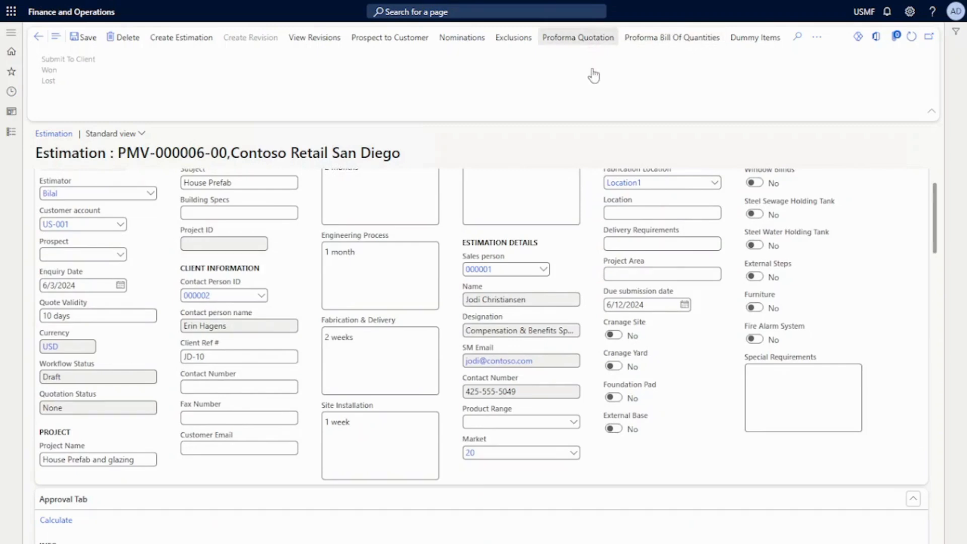
scroll(567, 257, up, 1)
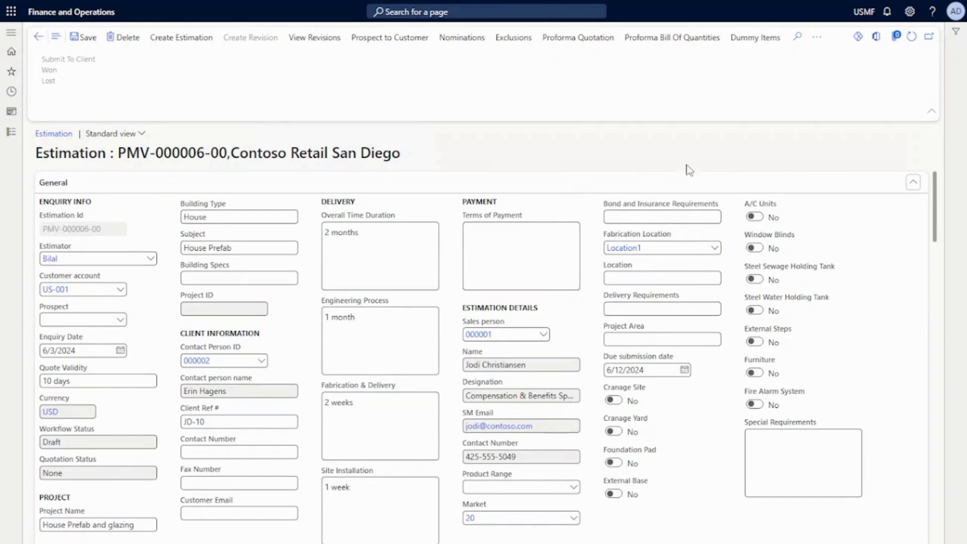
click(816, 38)
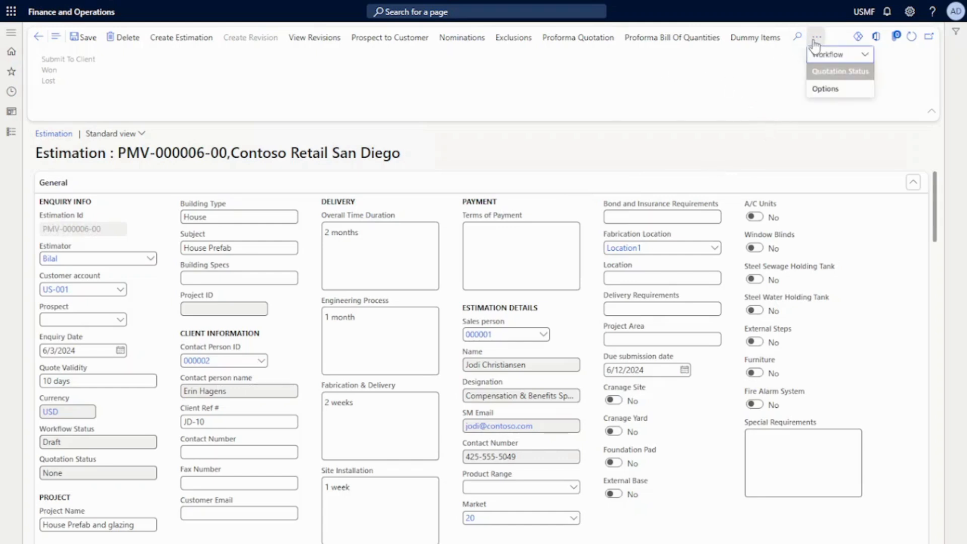
click(847, 80)
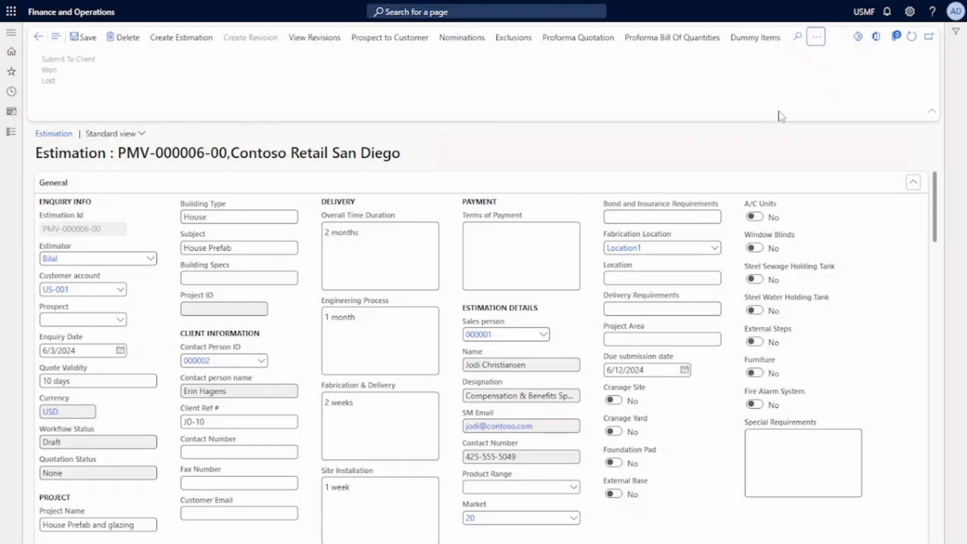
click(816, 38)
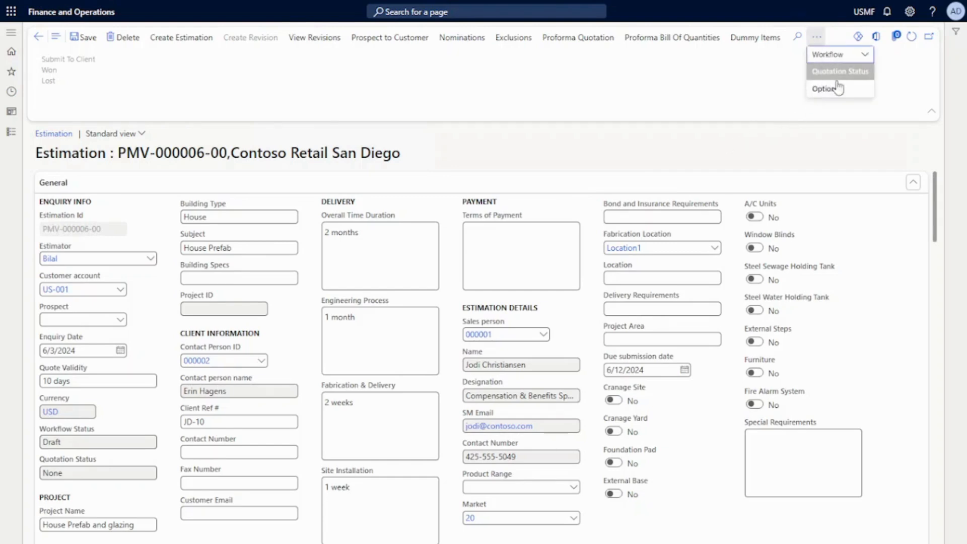
click(864, 56)
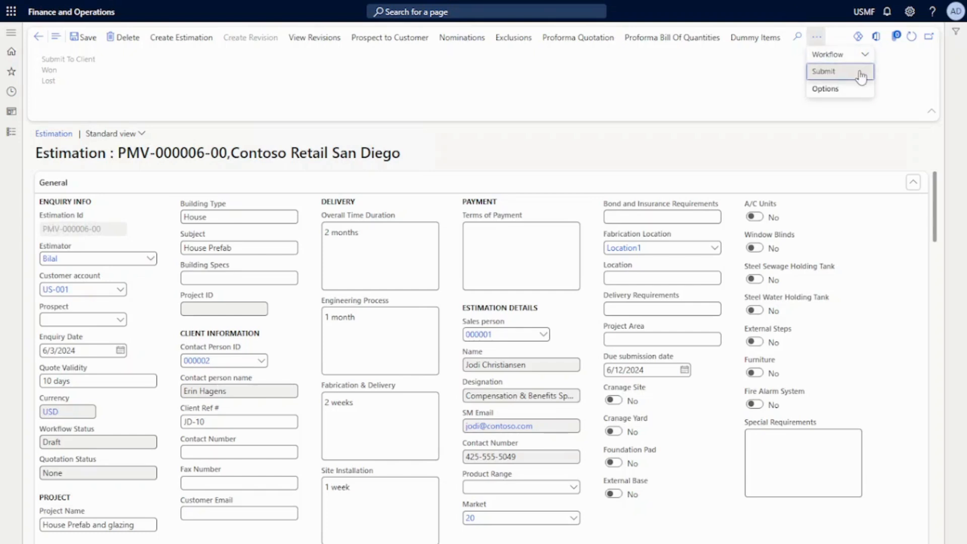
click(844, 72)
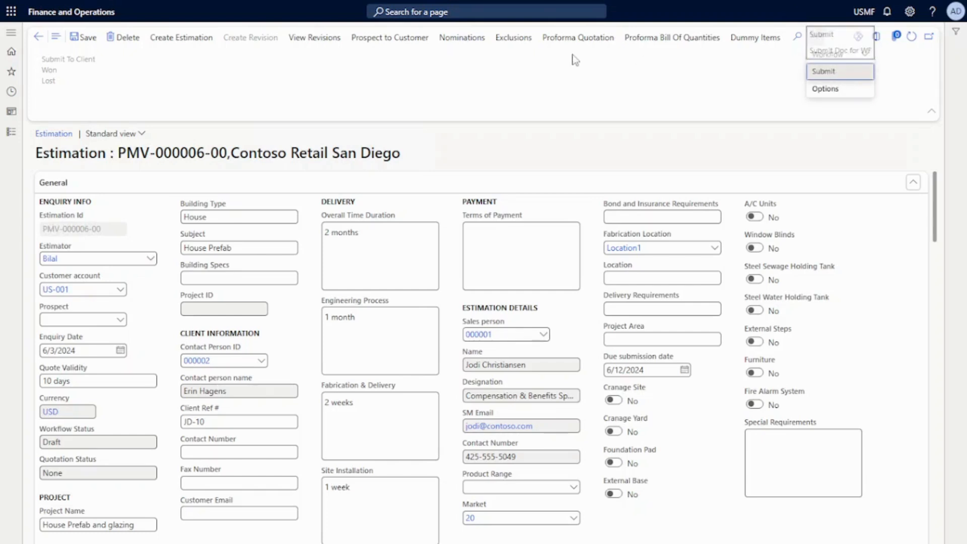
click(585, 44)
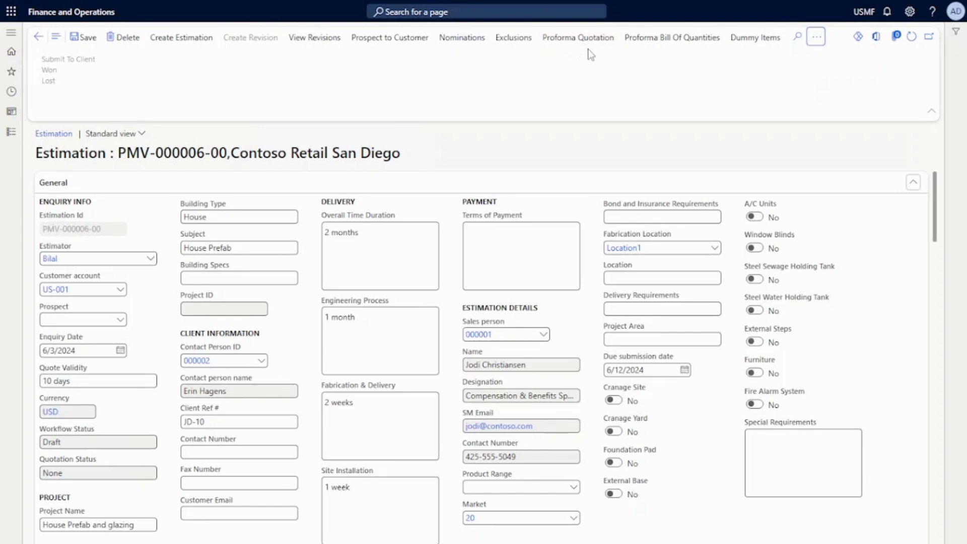
Submit the estimation to the review workflow with the comment "Please approve"
click(817, 37)
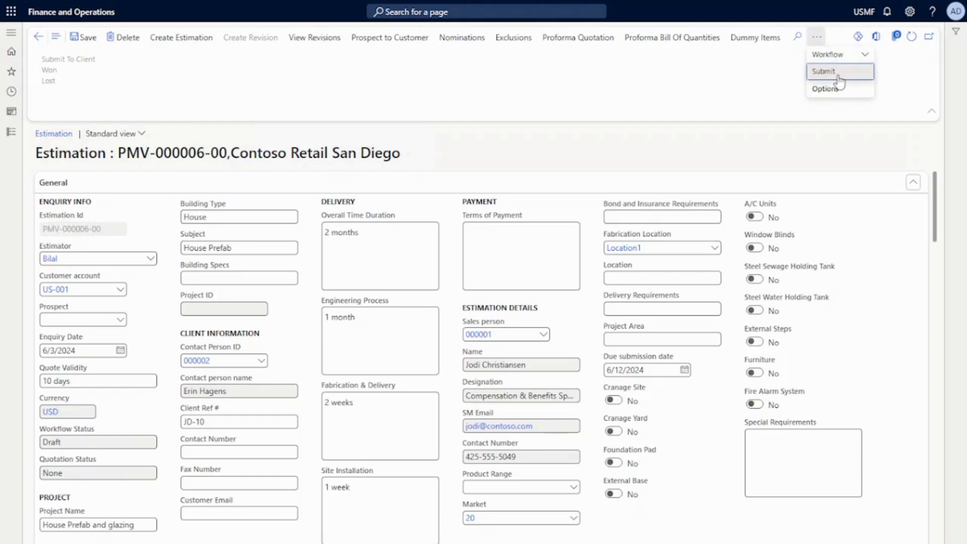
click(828, 75)
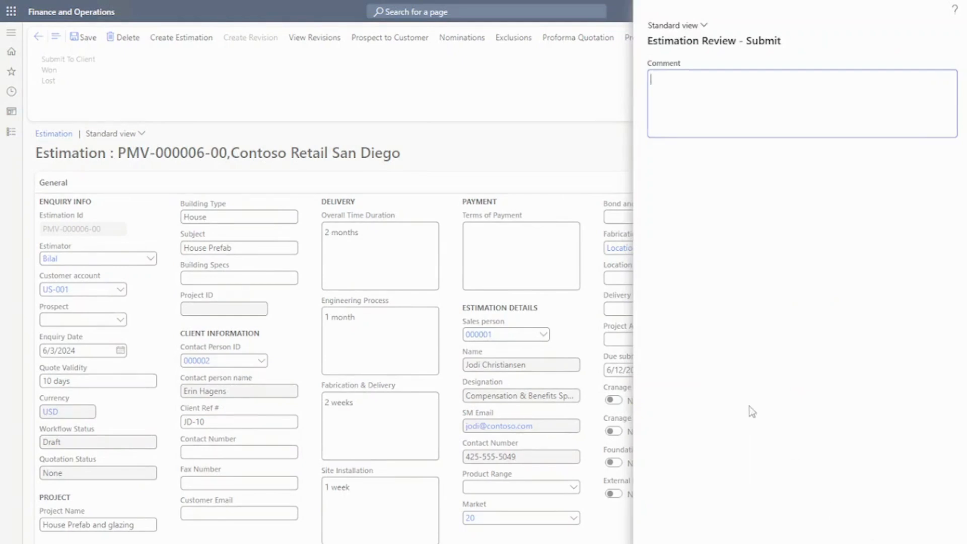
text(Please approve)
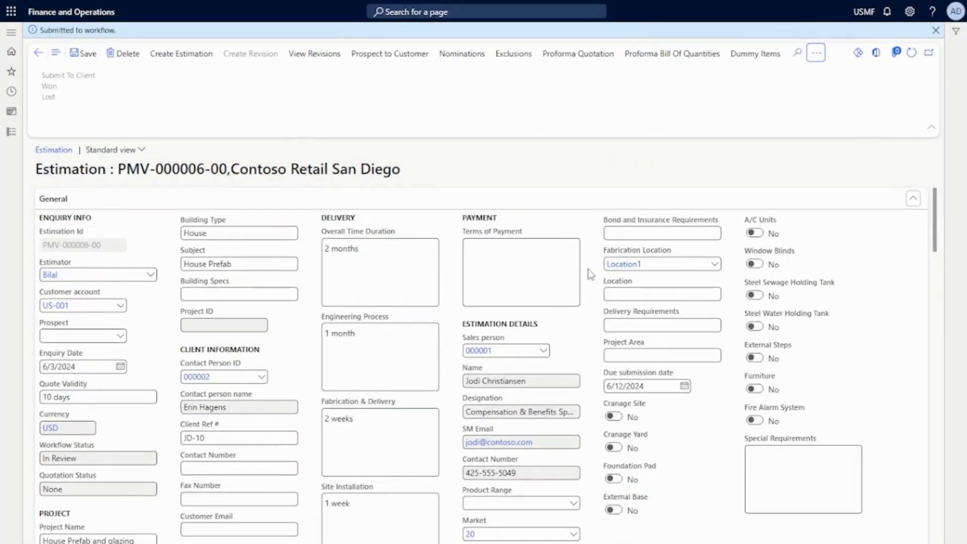
Refresh the estimation and approve its workflow review with the comment "Approved"
click(912, 53)
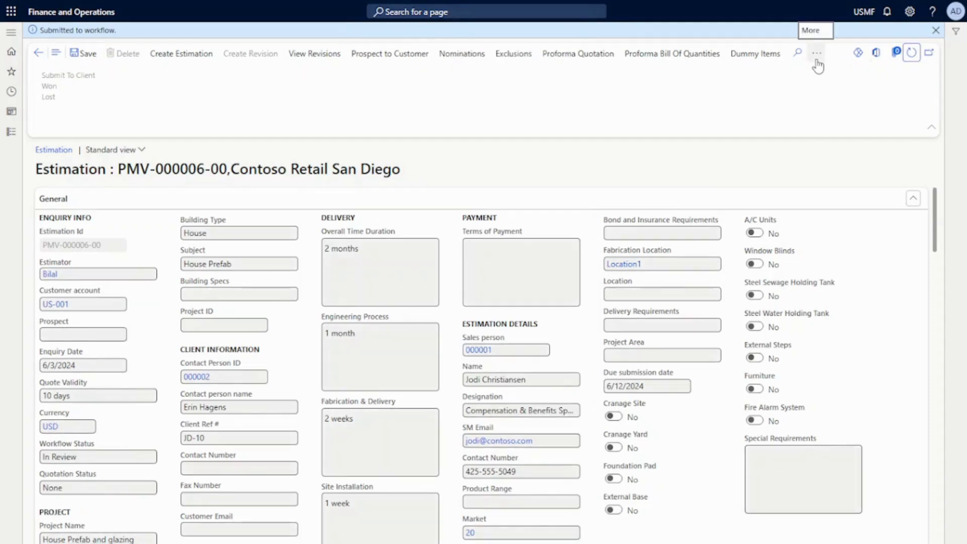
click(816, 60)
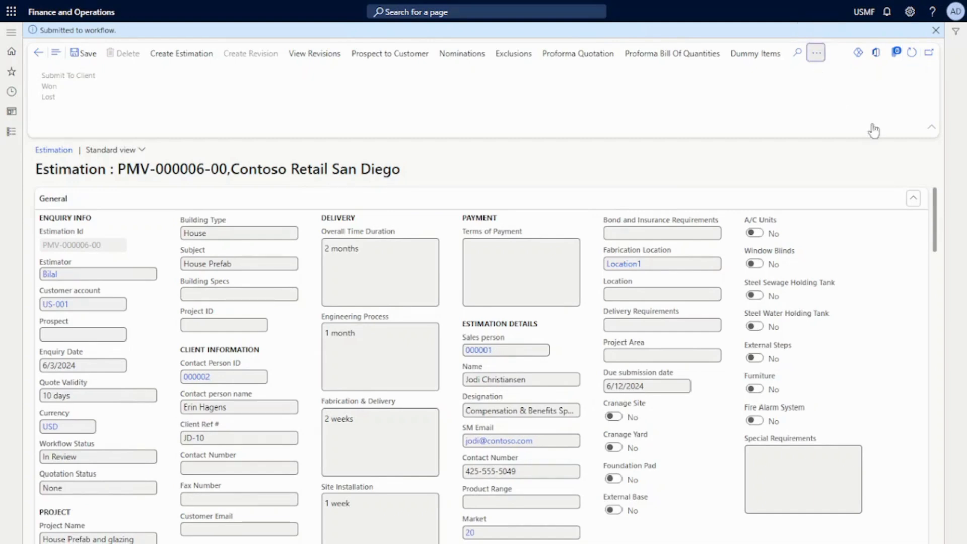
click(864, 73)
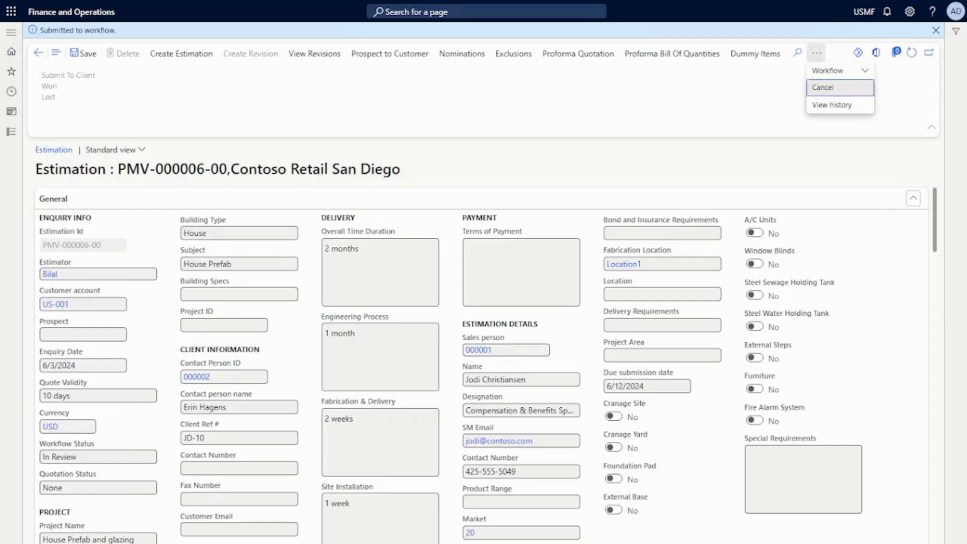
click(537, 321)
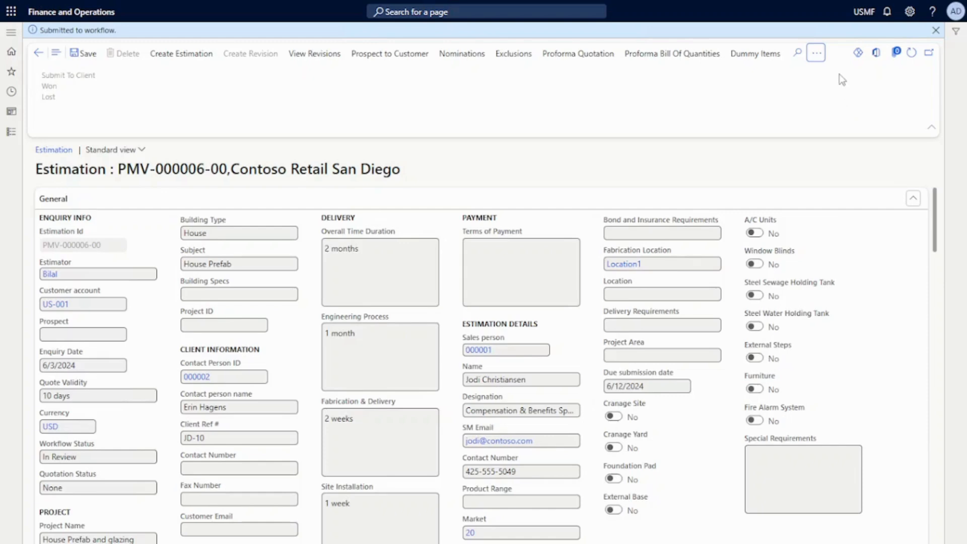
click(816, 54)
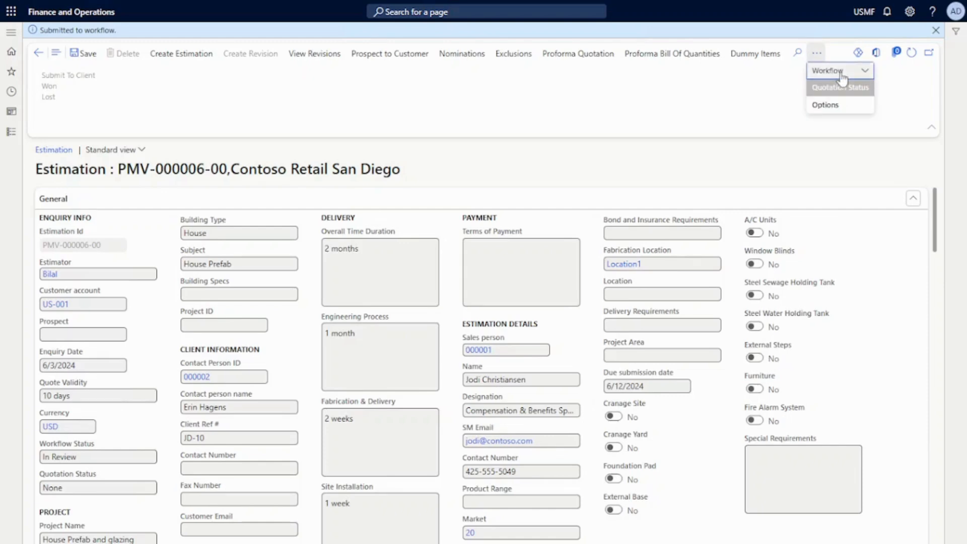
click(842, 75)
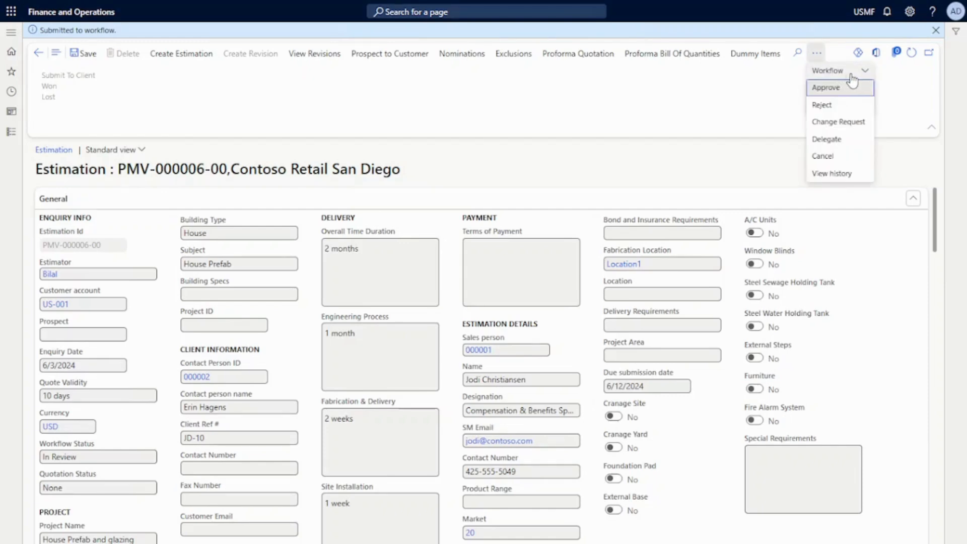
click(854, 92)
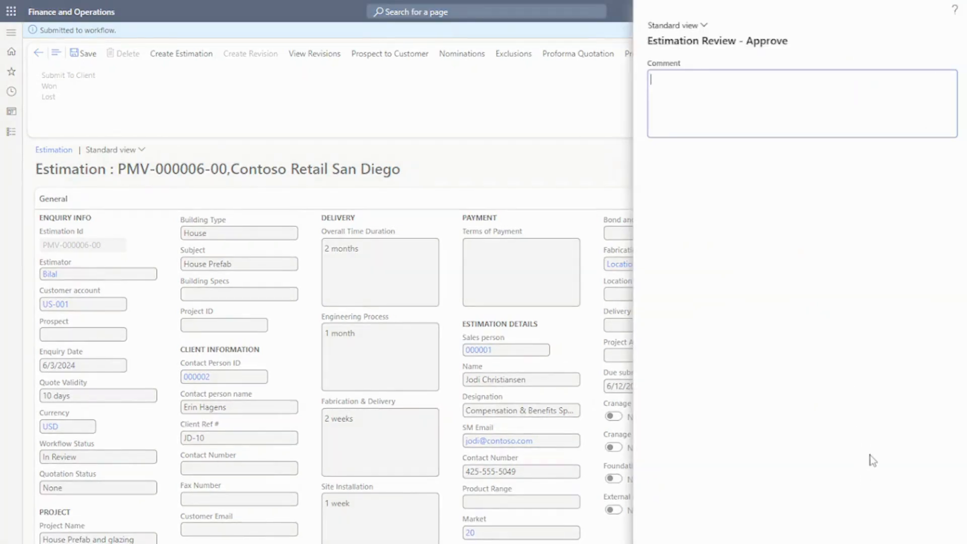
text(Approved)
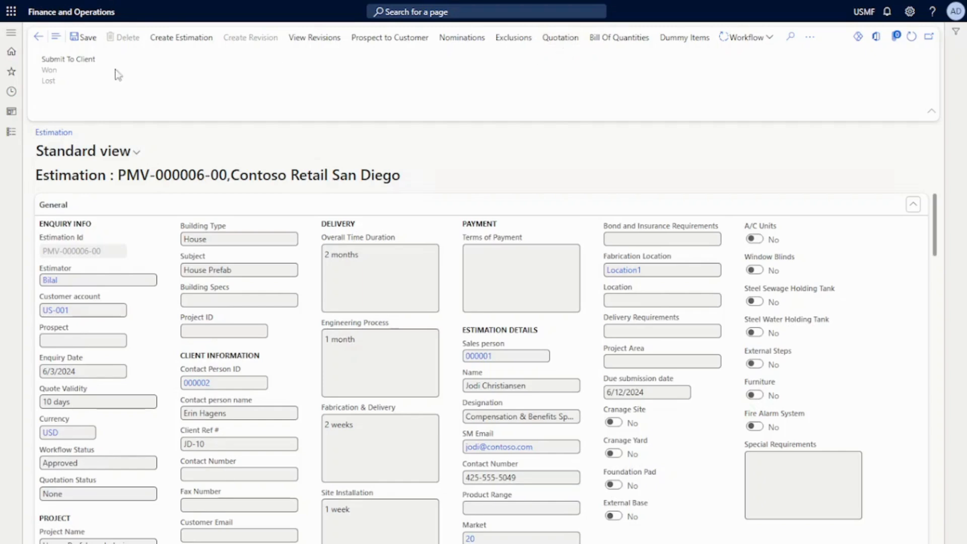
Submit the approved estimation to the client and mark its quotation as won
click(77, 62)
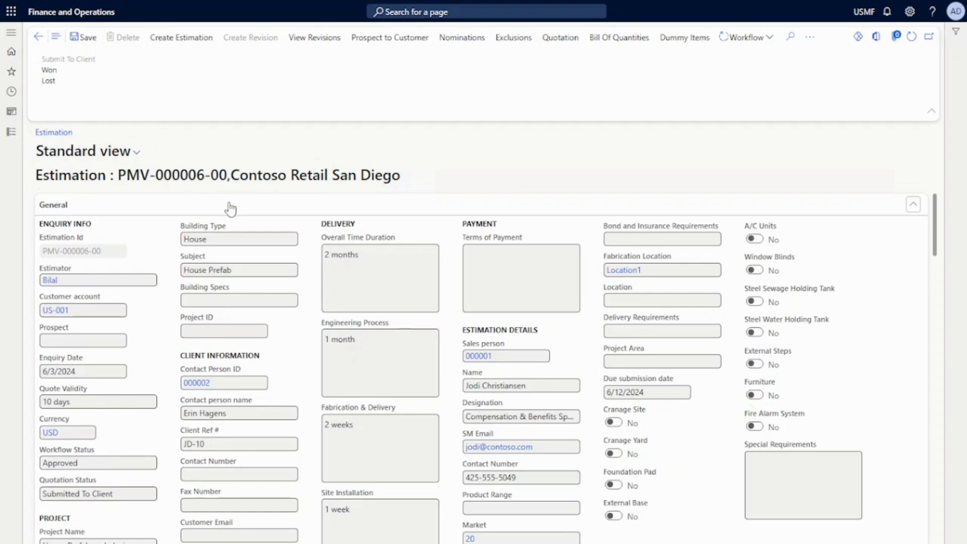
click(50, 70)
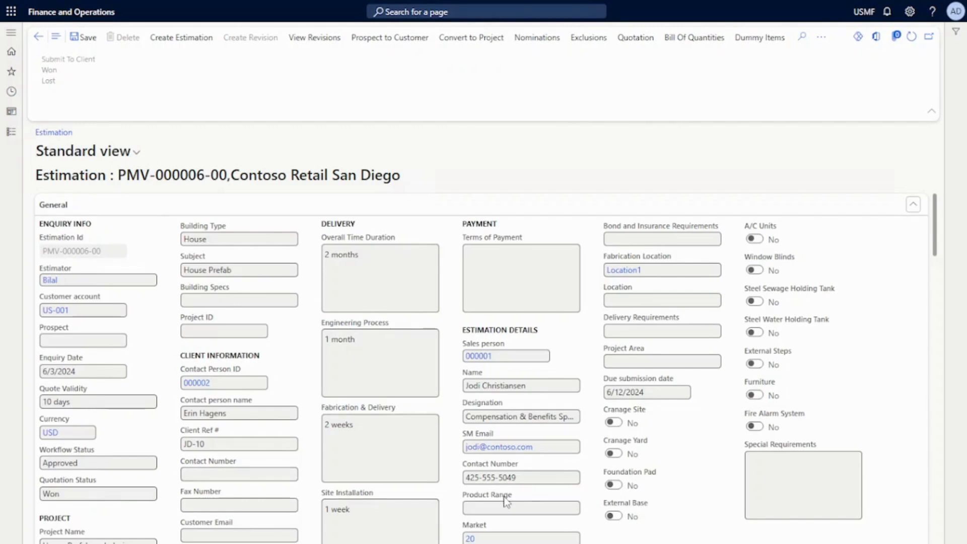
scroll(498, 501, down, 4)
scroll(498, 501, up, 4)
Start converting the won estimation to a project, entering the customer PO number and the PO date 6/3/2024
click(485, 41)
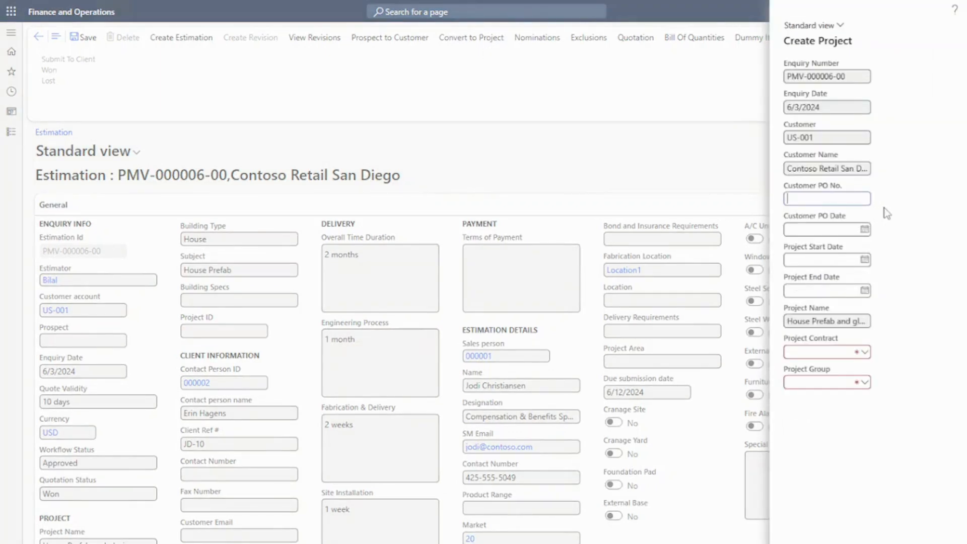
text(PO-99976)
click(825, 229)
click(864, 229)
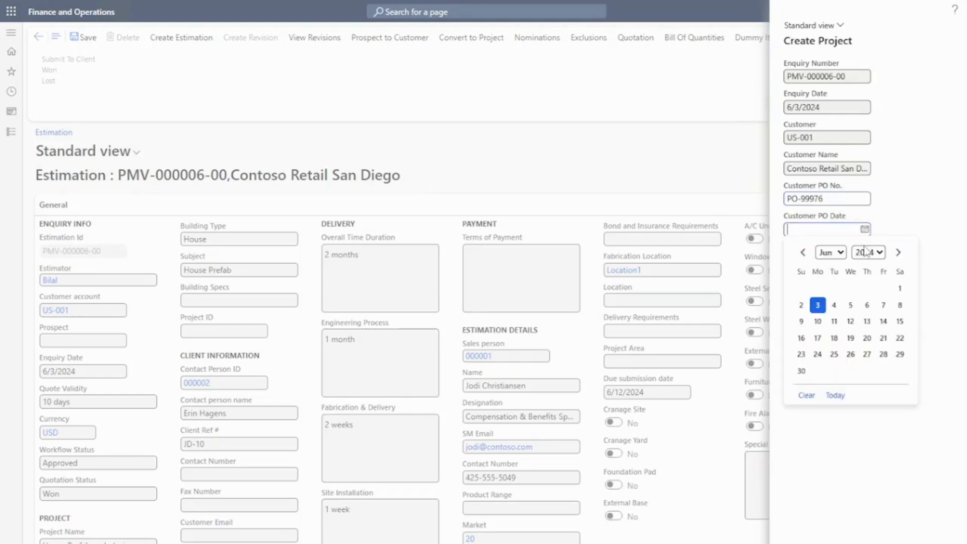
click(833, 396)
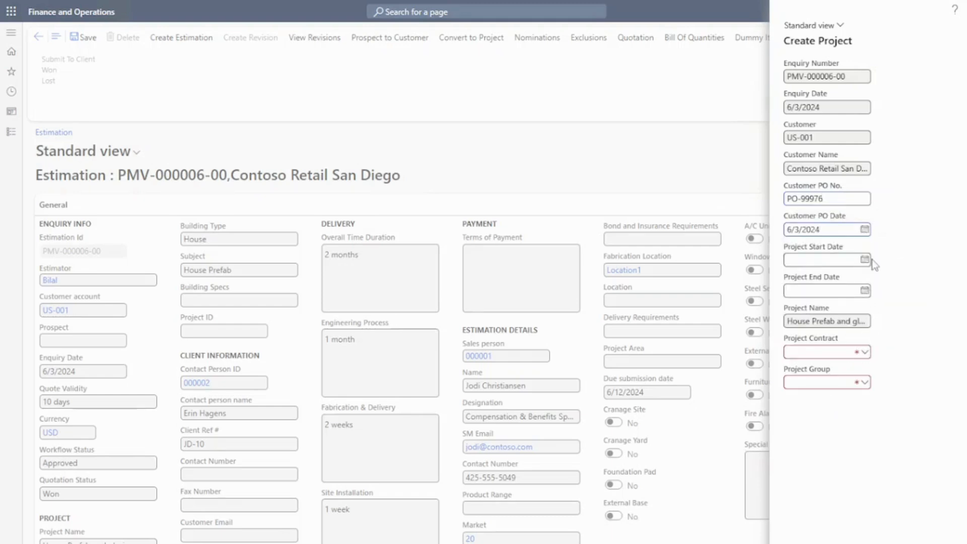
Set the new project's start date to 6/3/2024 and its end date to 6/13/2024
click(864, 260)
click(834, 424)
click(864, 290)
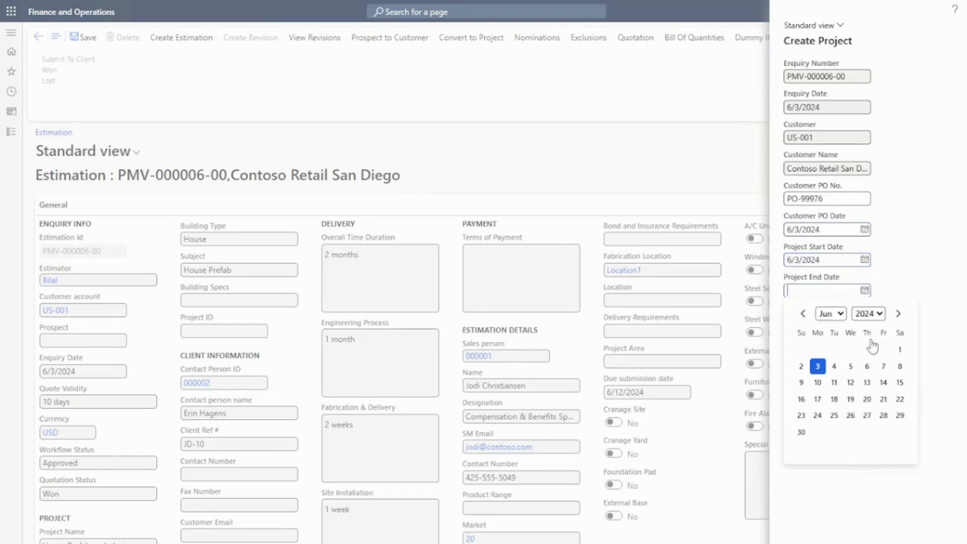
click(866, 384)
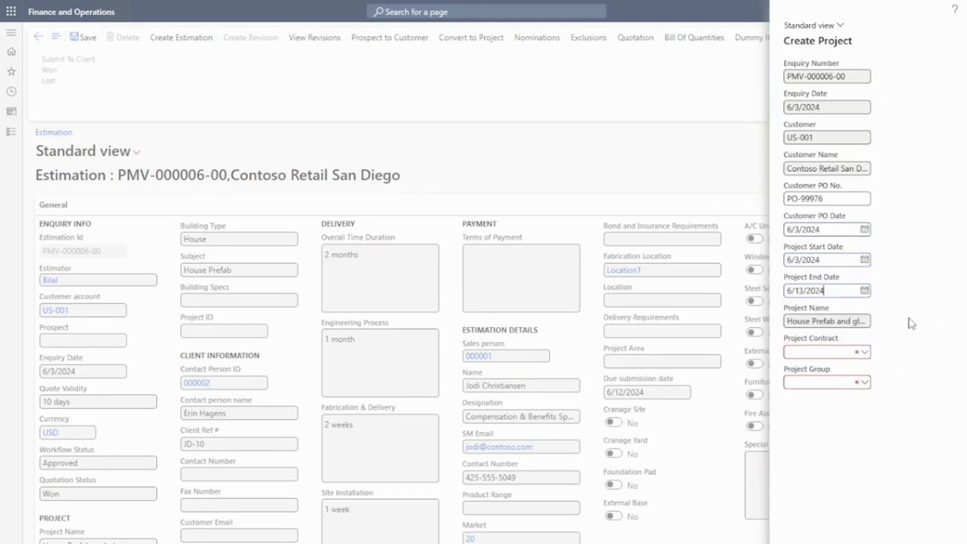
Assign project contract 000001 and the FP (Fixed Price) project group, and create the project
click(864, 356)
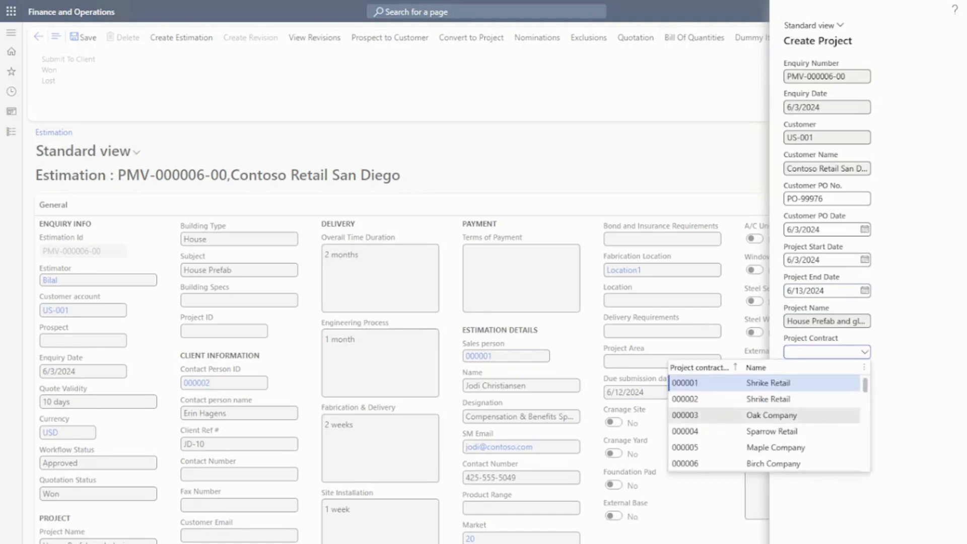
click(727, 383)
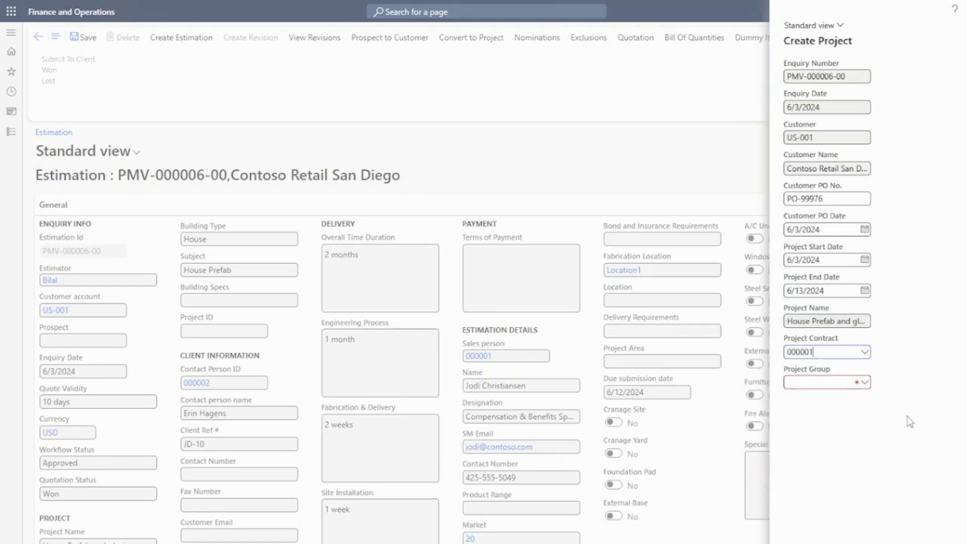
click(865, 382)
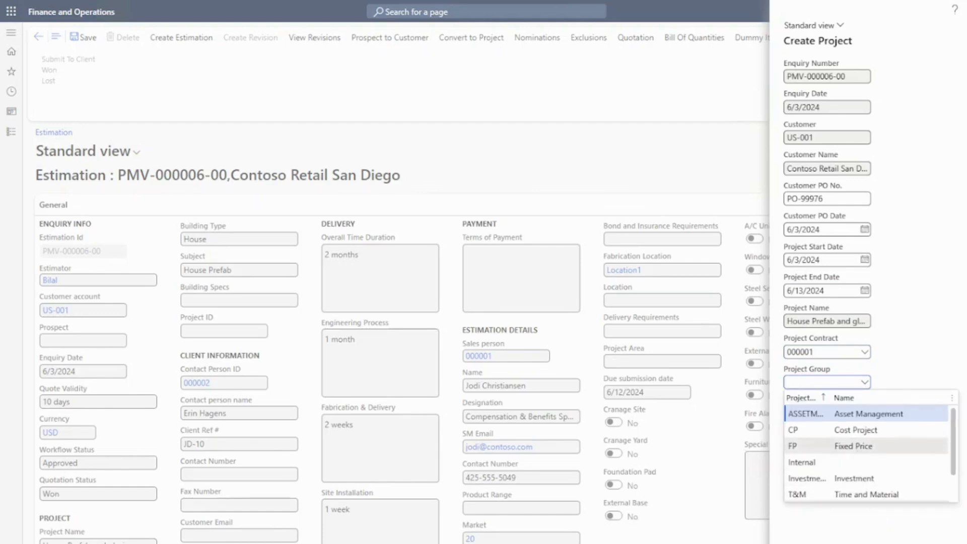
click(859, 453)
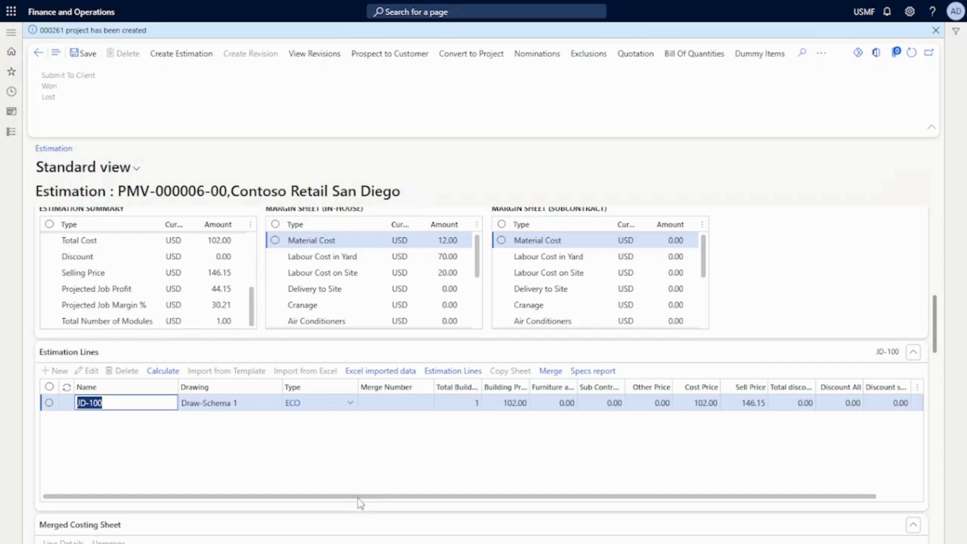
Open the list of all projects and select the House Prefab and glazing project
click(11, 132)
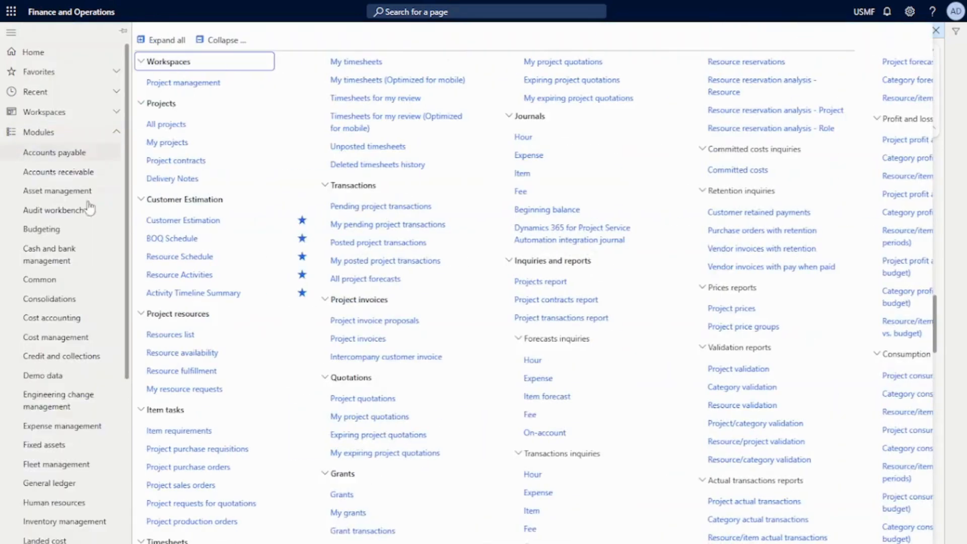
click(188, 129)
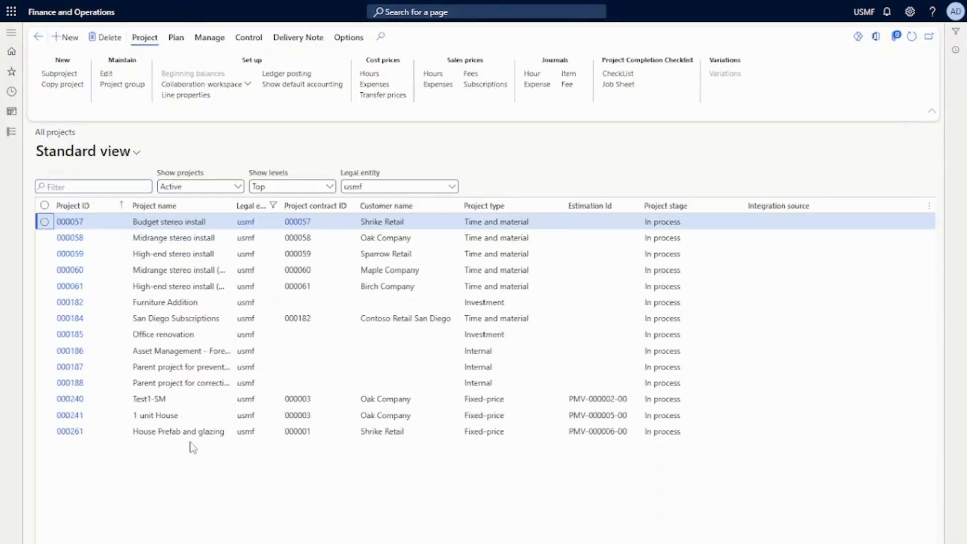
click(192, 432)
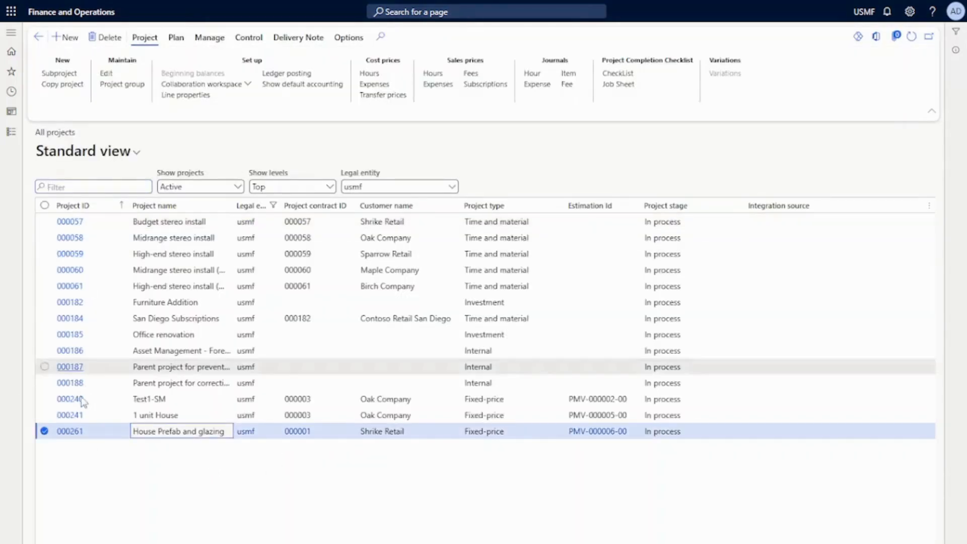